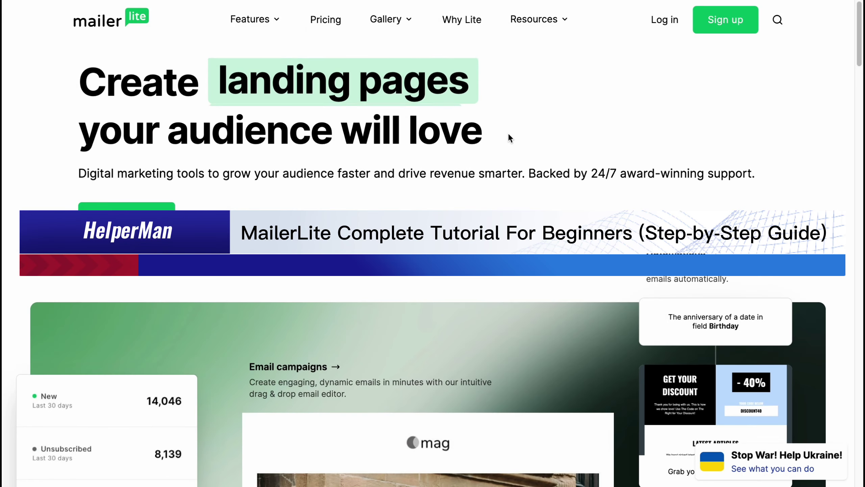
Browse the MailerLite home page, noting the free 30-day trial, and open the sign-up page.
{"action": "scroll", "coordinate": [508, 129], "scroll_direction": "down", "scroll_amount": 2}
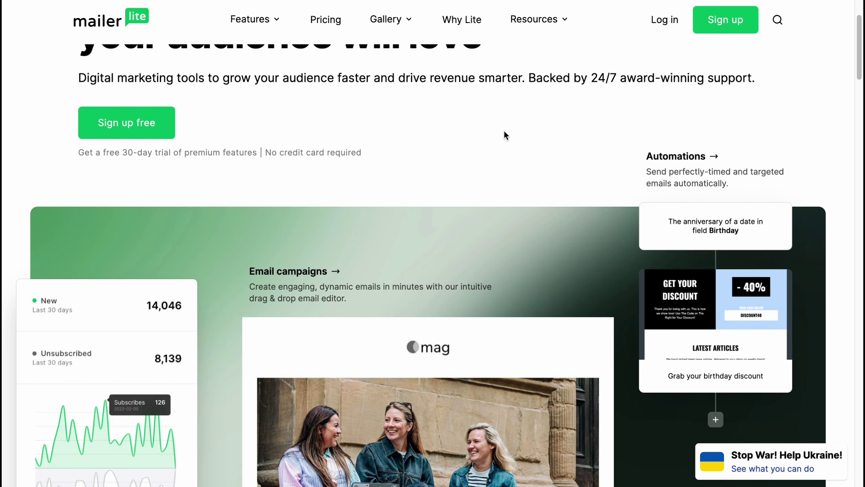
{"action": "scroll", "coordinate": [504, 131], "scroll_direction": "up", "scroll_amount": 3}
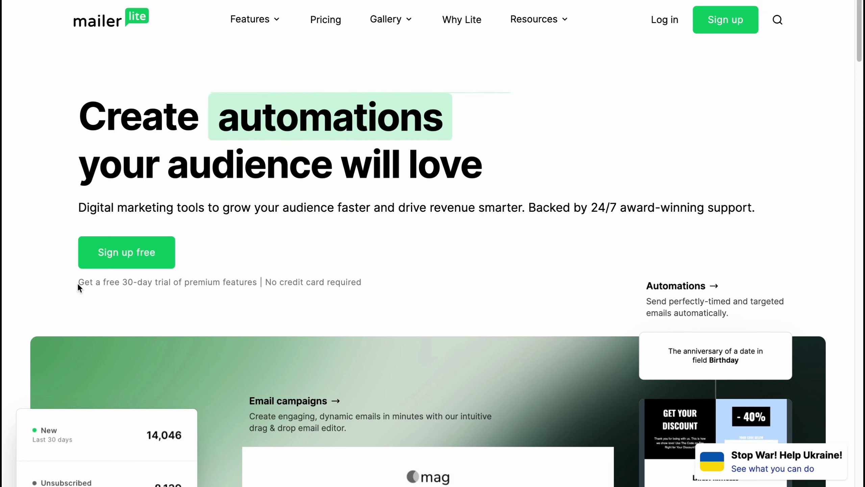
{"action": "left_click_drag", "start_coordinate": [78, 283], "coordinate": [367, 284]}
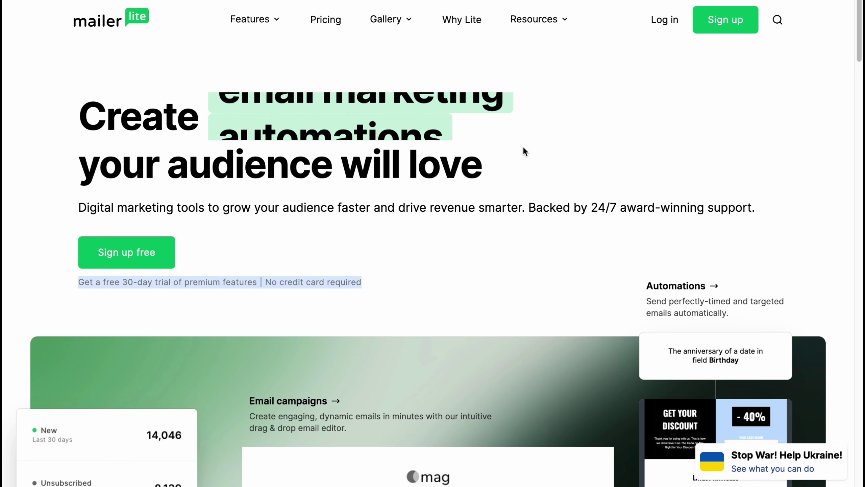
{"action": "scroll", "coordinate": [524, 148], "scroll_direction": "down", "scroll_amount": 10}
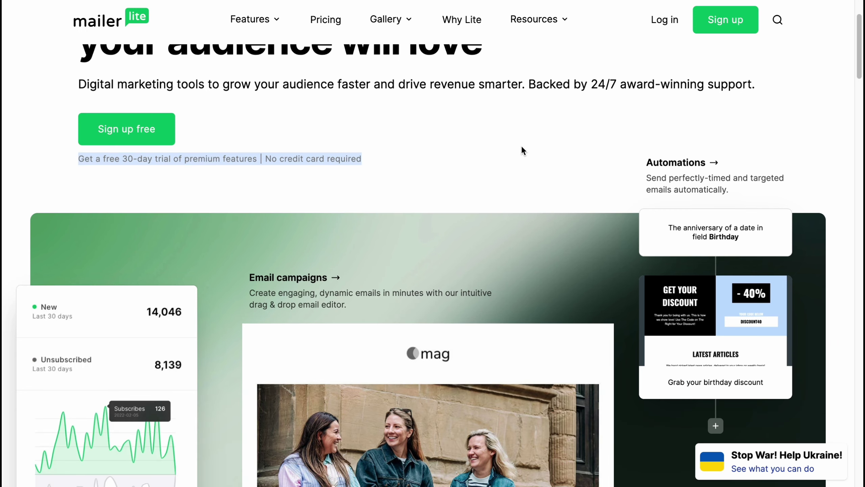
{"action": "scroll", "coordinate": [522, 147], "scroll_direction": "up", "scroll_amount": 9}
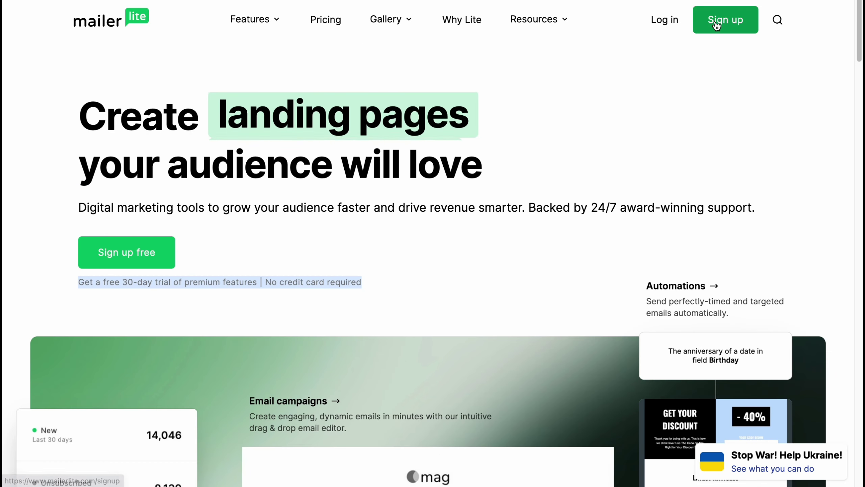
{"action": "left_click", "coordinate": [726, 19]}
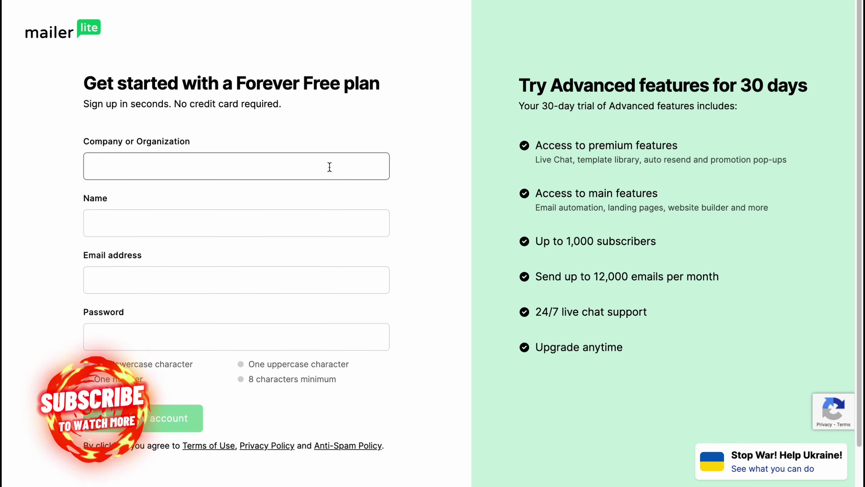
Highlight the Company or Organization label on the sign-up form, then deselect it.
{"action": "left_click_drag", "start_coordinate": [81, 145], "coordinate": [210, 180]}
{"action": "left_click", "coordinate": [71, 214]}
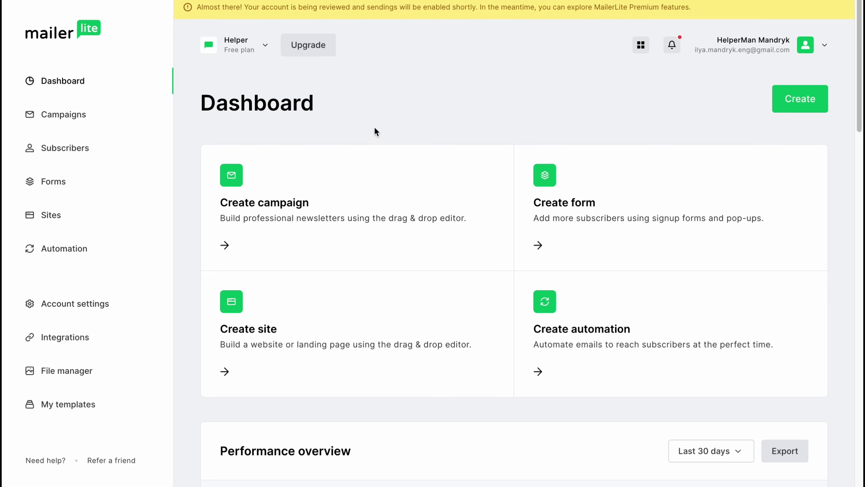
{"action": "scroll", "coordinate": [375, 132], "scroll_direction": "down", "scroll_amount": 3}
{"action": "scroll", "coordinate": [378, 134], "scroll_direction": "up", "scroll_amount": 3}
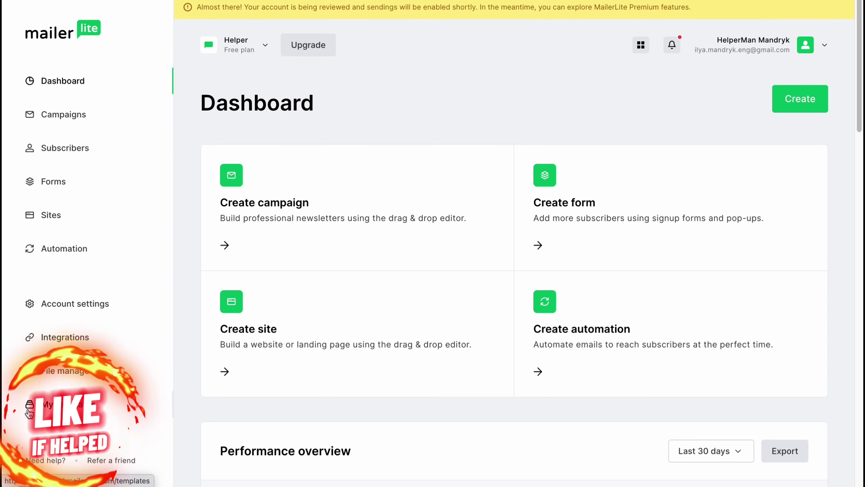
{"action": "left_click", "coordinate": [60, 78]}
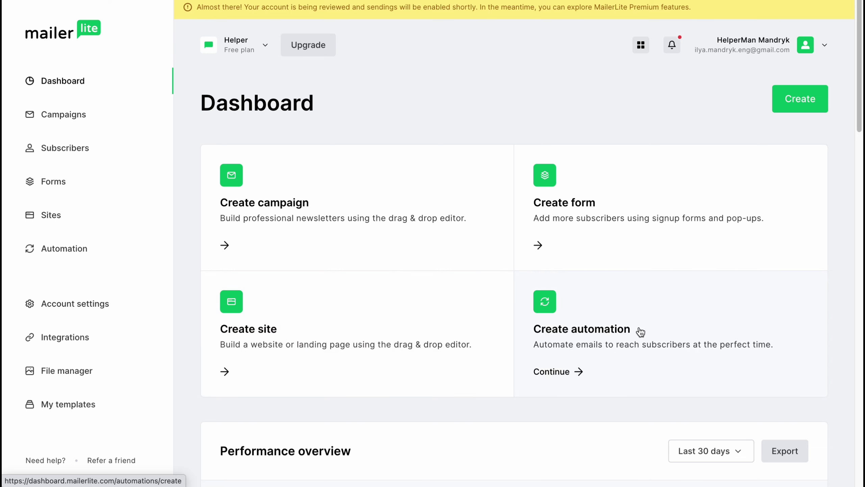
{"action": "scroll", "coordinate": [636, 332], "scroll_direction": "down", "scroll_amount": 5}
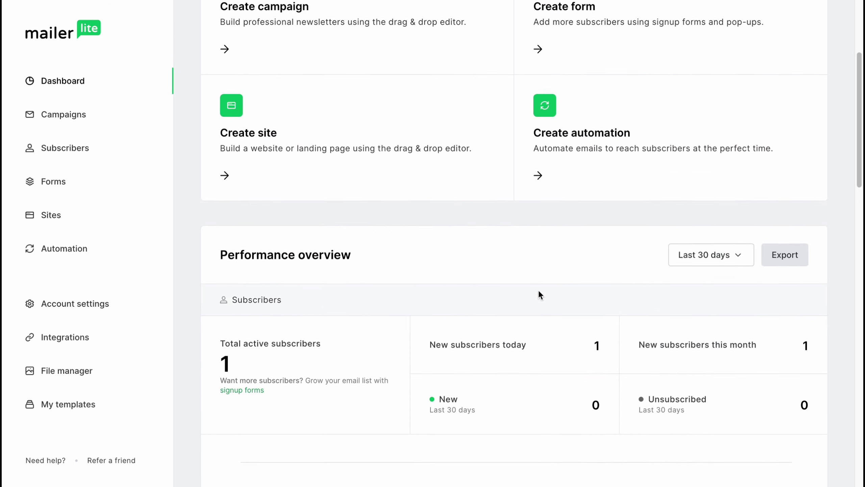
{"action": "scroll", "coordinate": [551, 271], "scroll_direction": "down", "scroll_amount": 1}
{"action": "left_click_drag", "start_coordinate": [237, 241], "coordinate": [322, 242]}
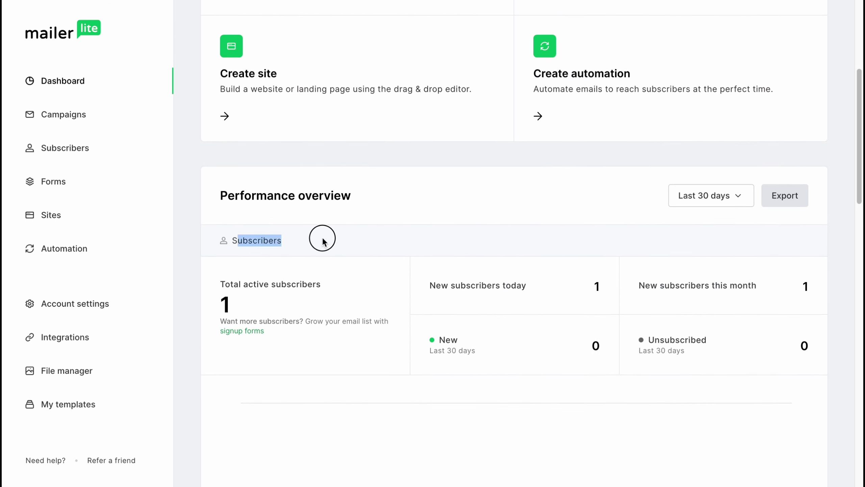
{"action": "scroll", "coordinate": [331, 244], "scroll_direction": "down", "scroll_amount": 1}
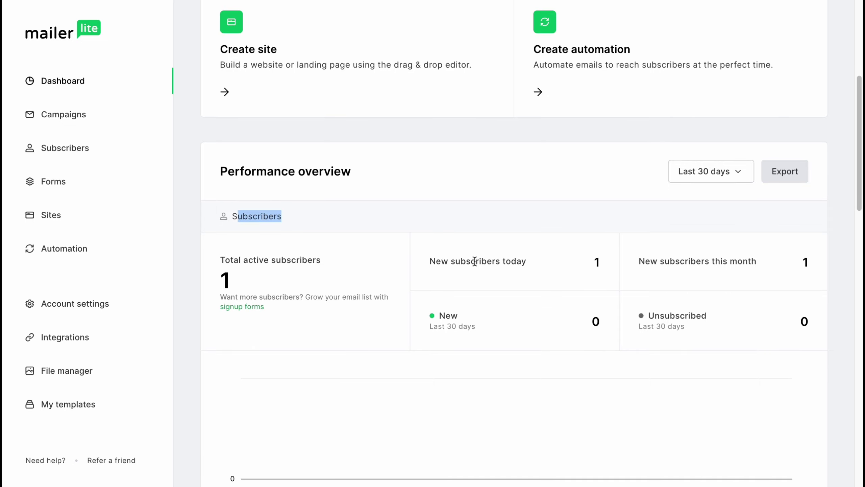
{"action": "scroll", "coordinate": [516, 323], "scroll_direction": "down", "scroll_amount": 3}
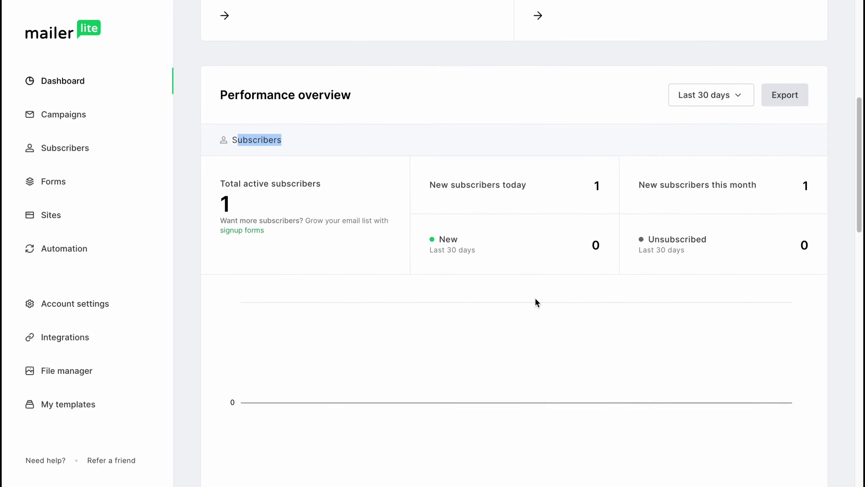
{"action": "scroll", "coordinate": [536, 300], "scroll_direction": "down", "scroll_amount": 10}
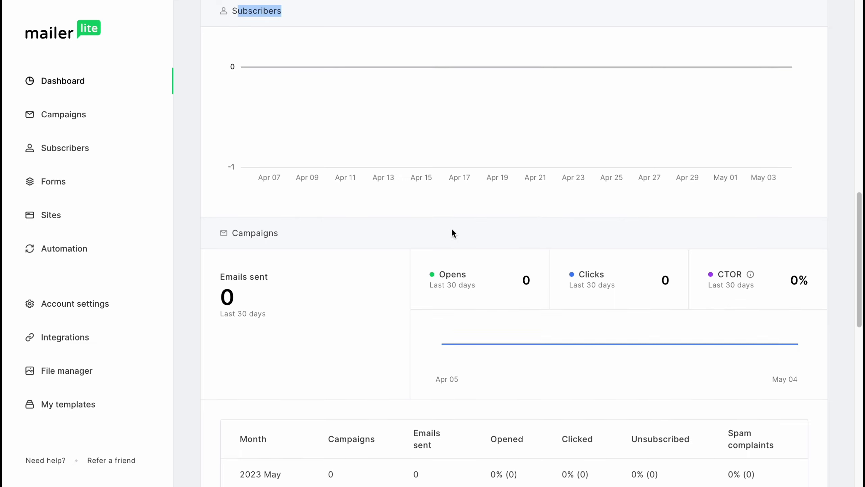
{"action": "left_click_drag", "start_coordinate": [240, 222], "coordinate": [325, 239]}
{"action": "scroll", "coordinate": [325, 239], "scroll_direction": "down", "scroll_amount": 1}
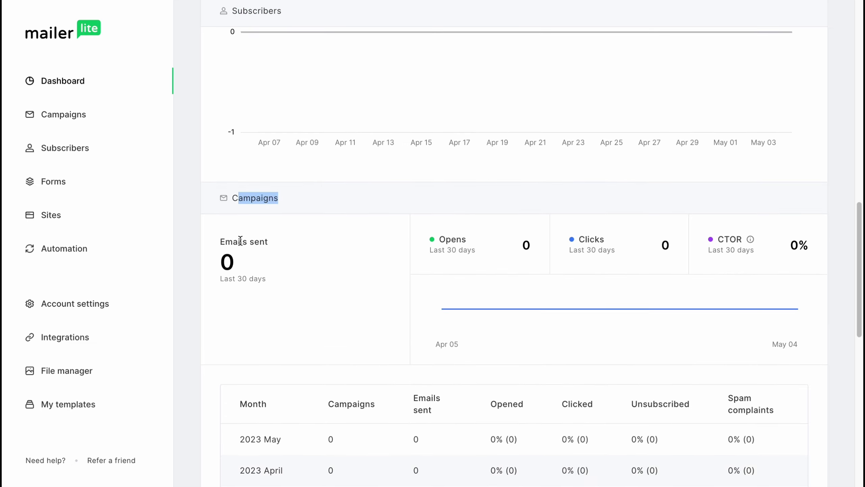
{"action": "left_click_drag", "start_coordinate": [215, 244], "coordinate": [306, 251]}
{"action": "scroll", "coordinate": [374, 249], "scroll_direction": "down", "scroll_amount": 1}
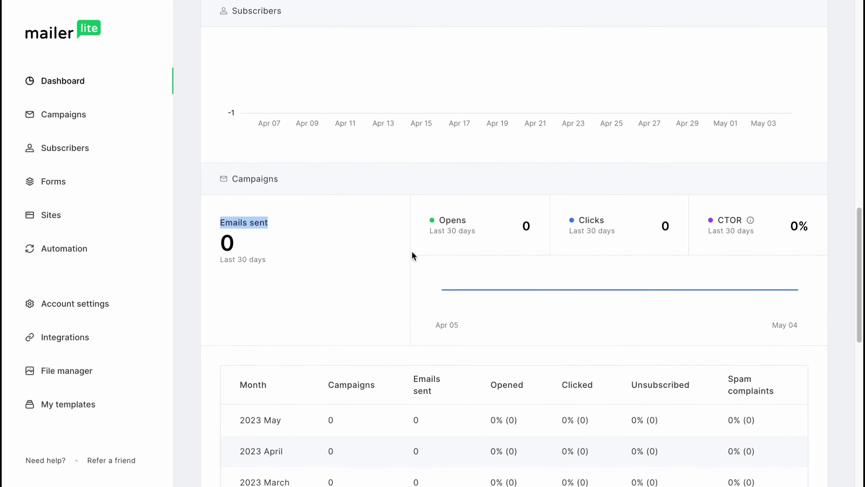
{"action": "scroll", "coordinate": [408, 257], "scroll_direction": "down", "scroll_amount": 4}
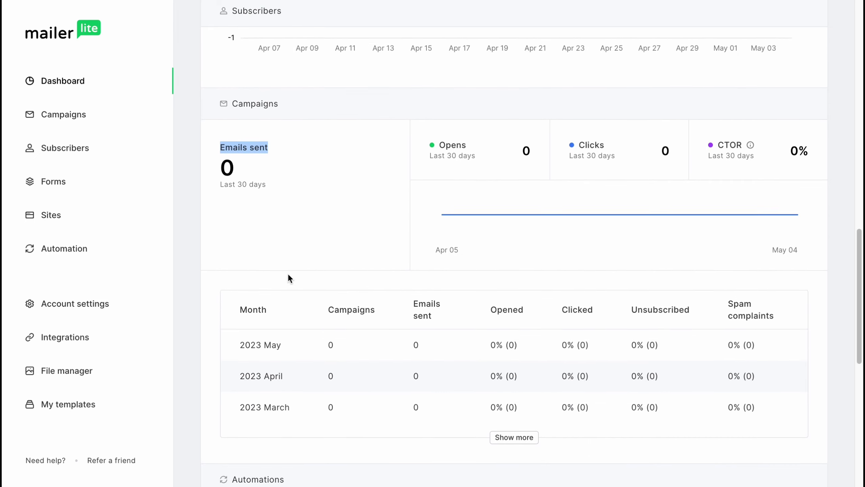
{"action": "scroll", "coordinate": [255, 332], "scroll_direction": "down", "scroll_amount": 5}
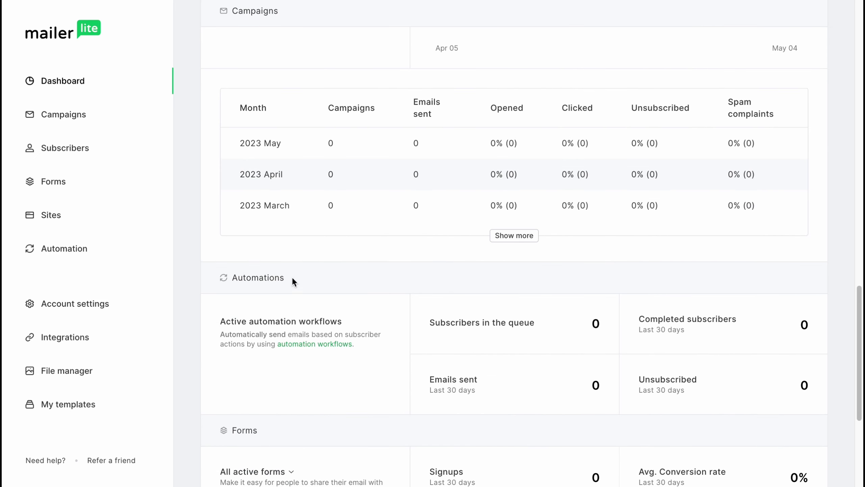
{"action": "scroll", "coordinate": [286, 385], "scroll_direction": "down", "scroll_amount": 7}
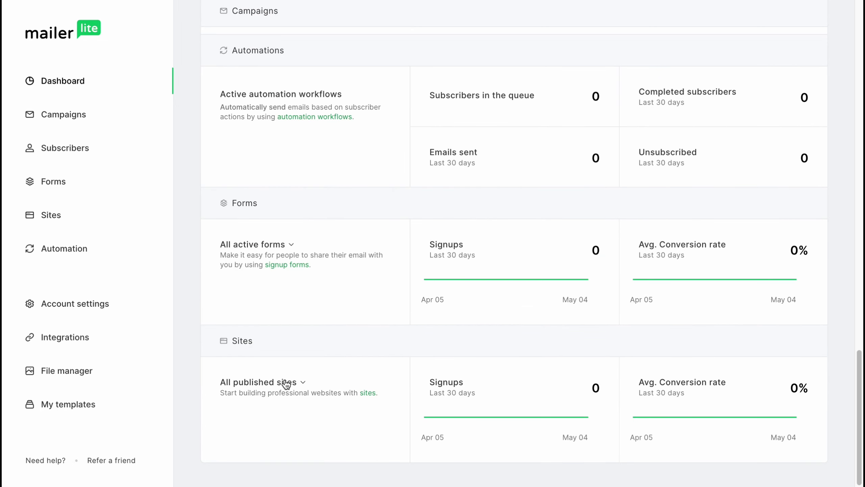
{"action": "scroll", "coordinate": [317, 292], "scroll_direction": "up", "scroll_amount": 20}
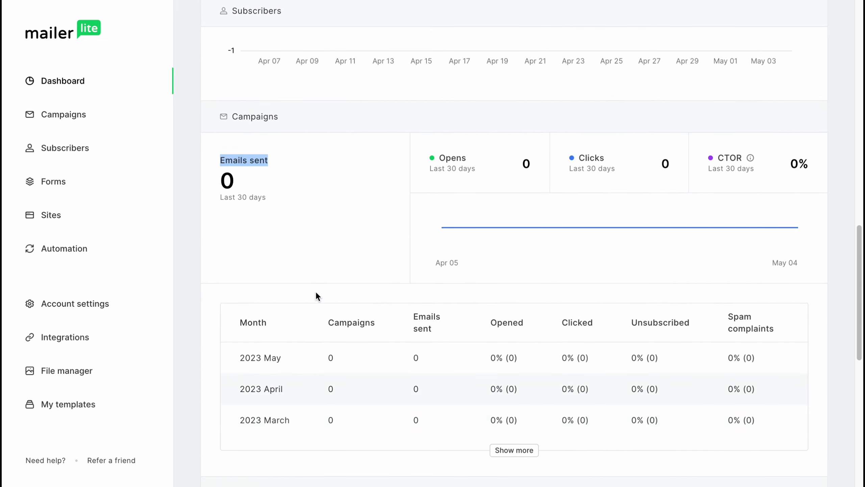
{"action": "scroll", "coordinate": [314, 292], "scroll_direction": "up", "scroll_amount": 10}
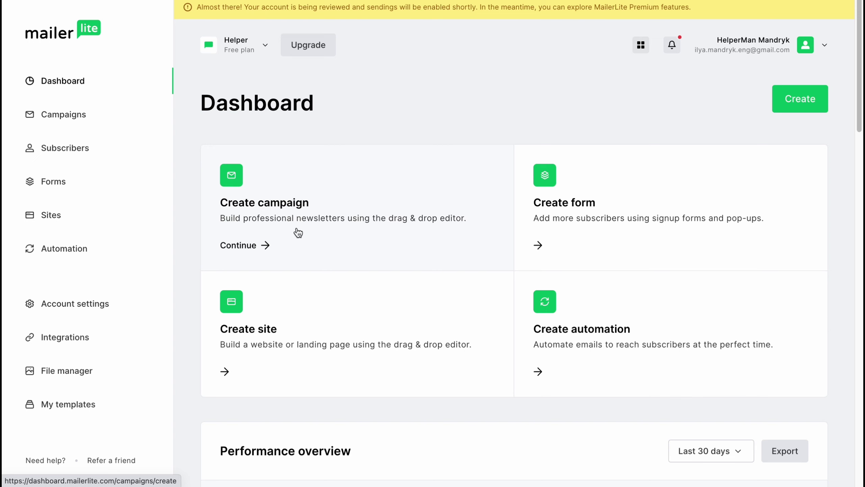
Create a new campaign named 'c 1', keeping Regular campaign as its type.
{"action": "left_click", "coordinate": [278, 221]}
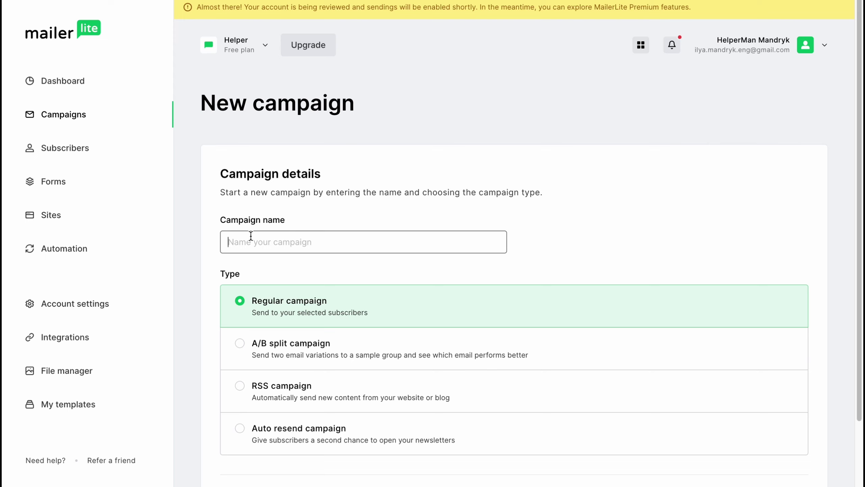
{"action": "left_click", "coordinate": [307, 241]}
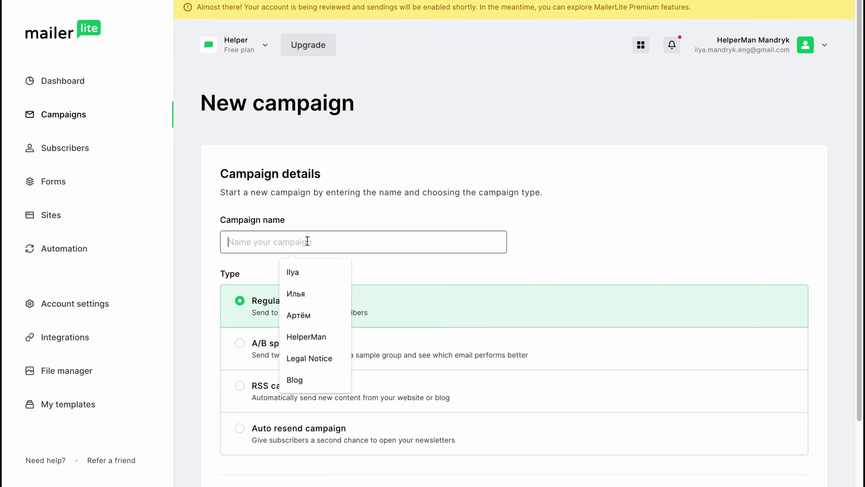
{"action": "type", "text": "c 1"}
{"action": "scroll", "coordinate": [332, 240], "scroll_direction": "down", "scroll_amount": 3}
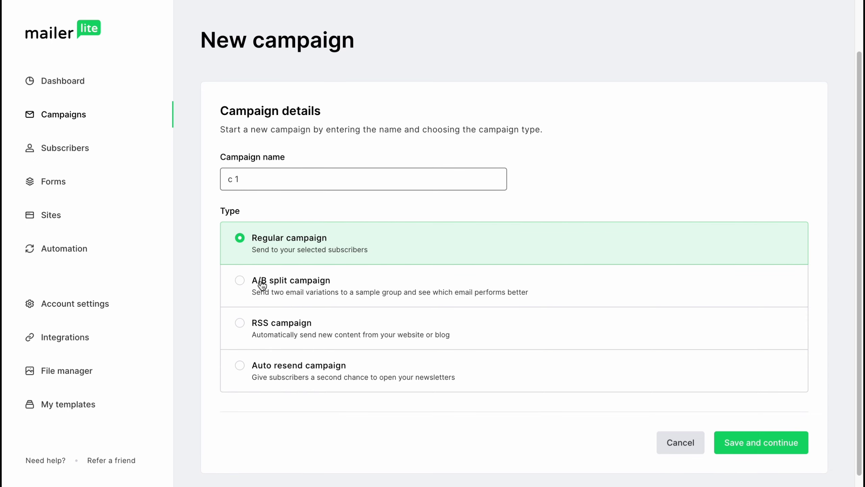
{"action": "scroll", "coordinate": [260, 280], "scroll_direction": "down", "scroll_amount": 1}
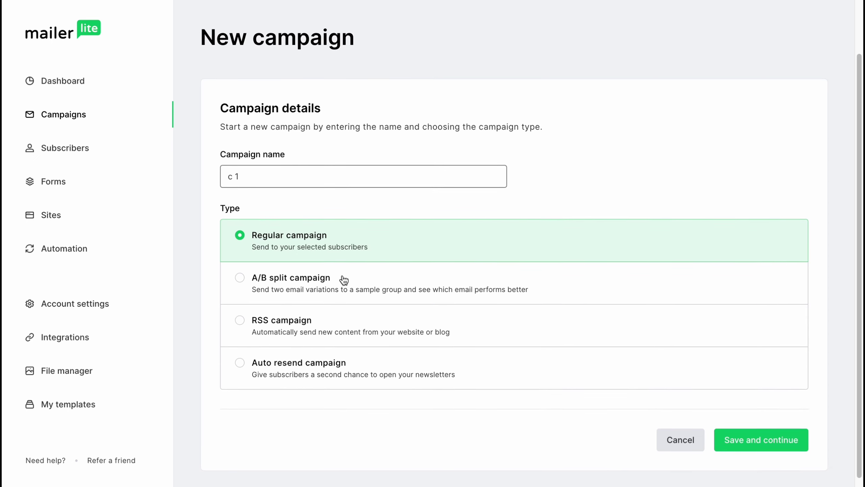
{"action": "scroll", "coordinate": [344, 282], "scroll_direction": "down", "scroll_amount": 1}
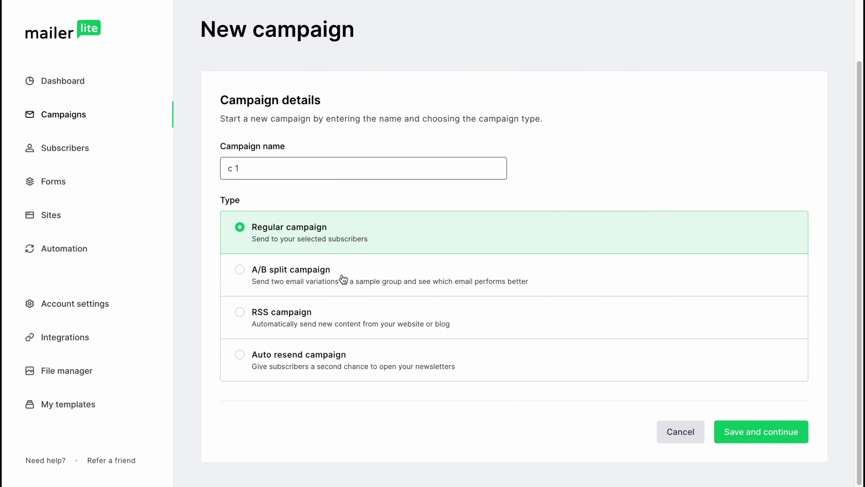
{"action": "left_click", "coordinate": [291, 239]}
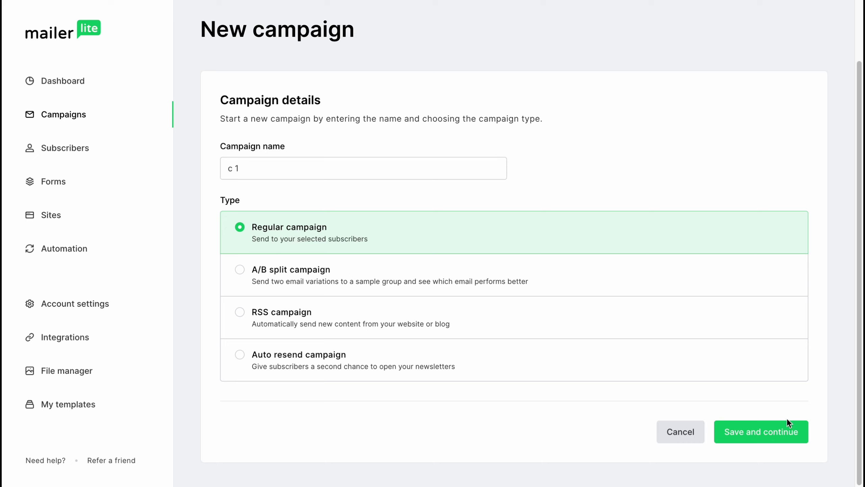
Save the campaign details and enter 'Hello' as the email subject.
{"action": "left_click", "coordinate": [765, 432]}
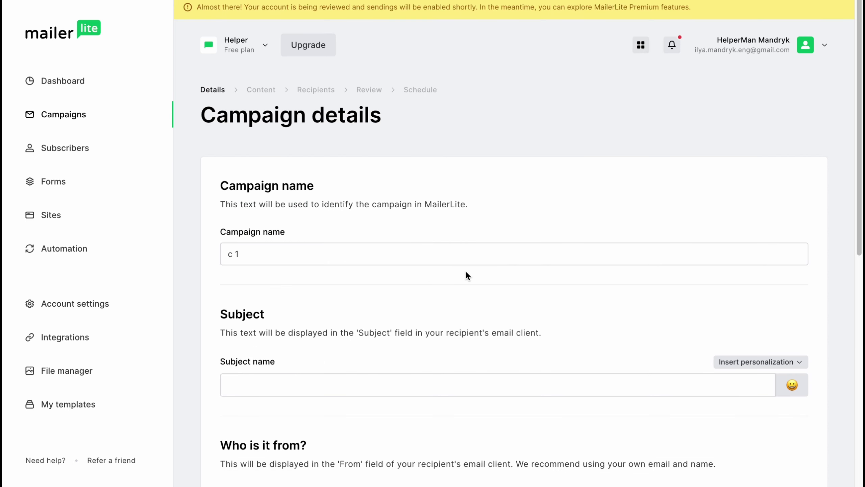
{"action": "scroll", "coordinate": [466, 272], "scroll_direction": "down", "scroll_amount": 4}
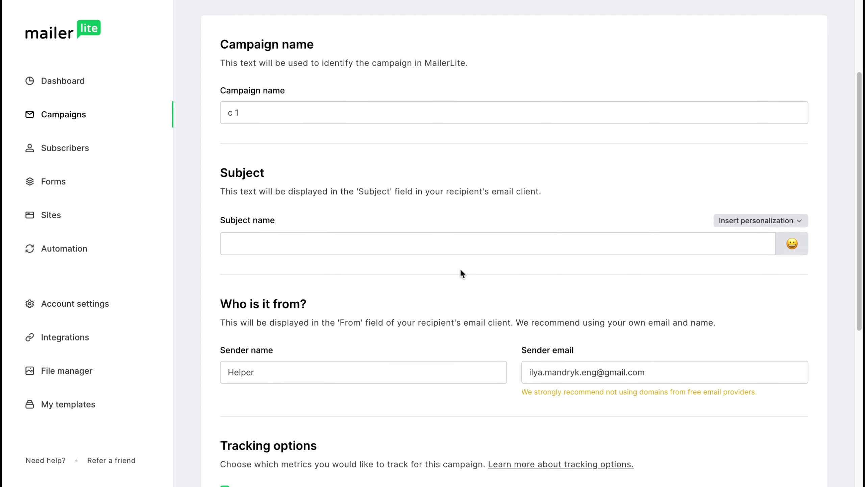
{"action": "left_click_drag", "start_coordinate": [220, 174], "coordinate": [289, 172]}
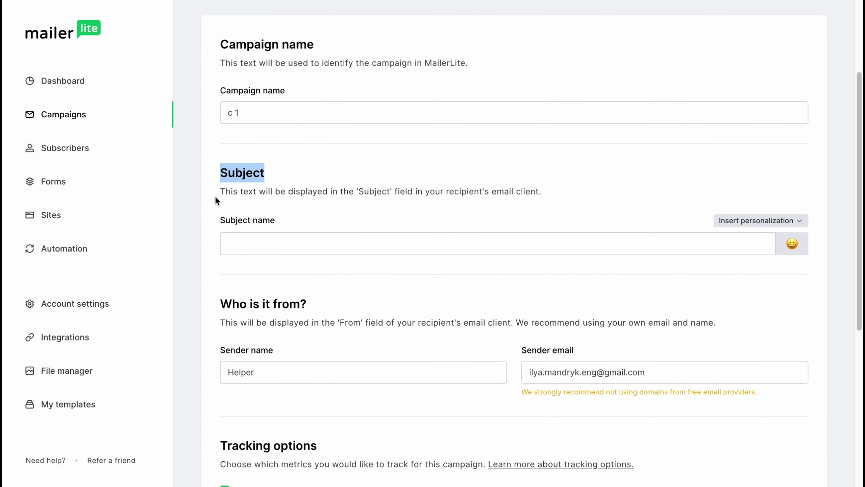
{"action": "left_click", "coordinate": [287, 238]}
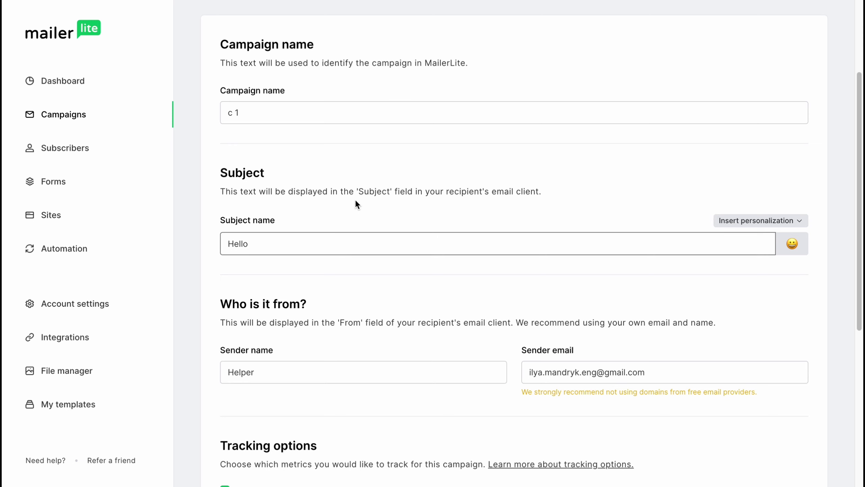
Review the campaign's sender name and sender email fields.
{"action": "scroll", "coordinate": [356, 201], "scroll_direction": "down", "scroll_amount": 1}
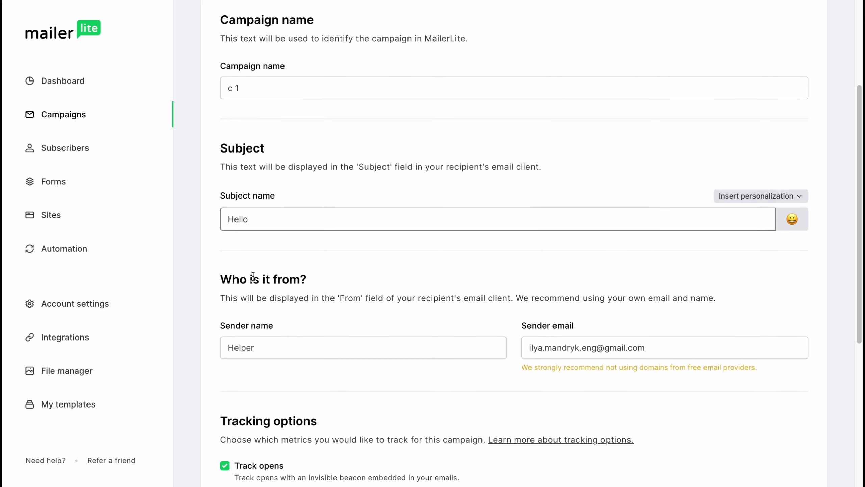
{"action": "scroll", "coordinate": [234, 280], "scroll_direction": "down", "scroll_amount": 2}
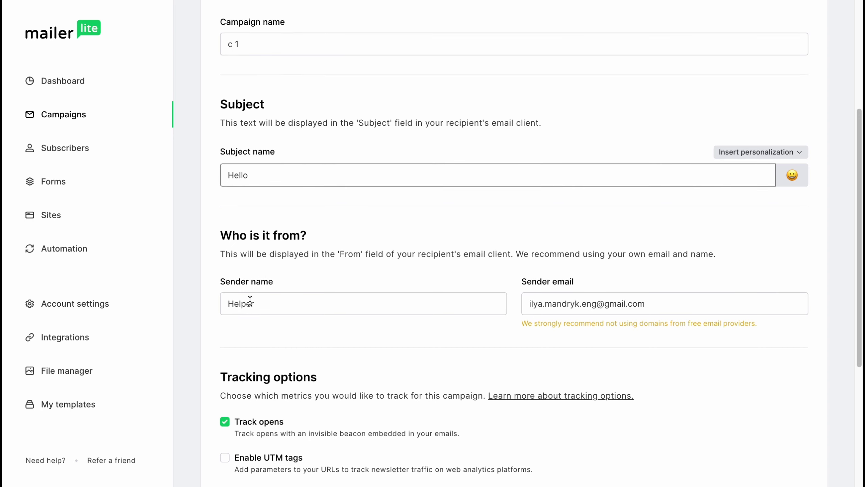
{"action": "left_click_drag", "start_coordinate": [510, 282], "coordinate": [608, 287]}
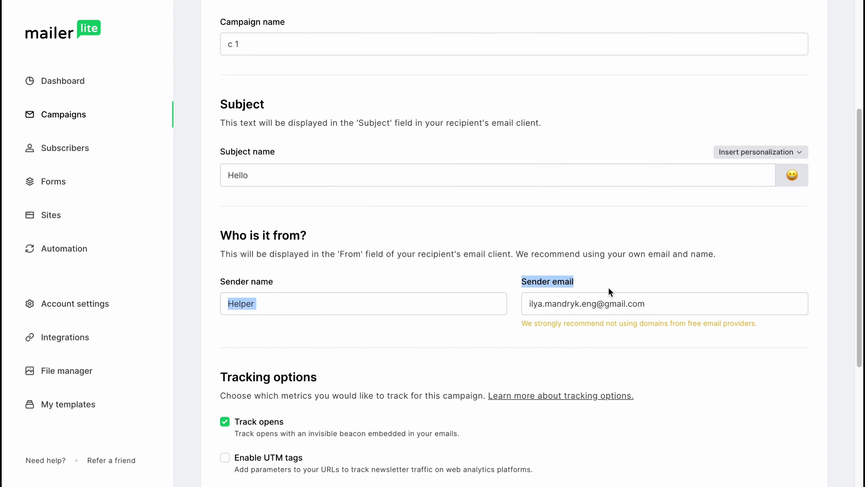
{"action": "left_click", "coordinate": [562, 326]}
{"action": "left_click_drag", "start_coordinate": [528, 299], "coordinate": [711, 303]}
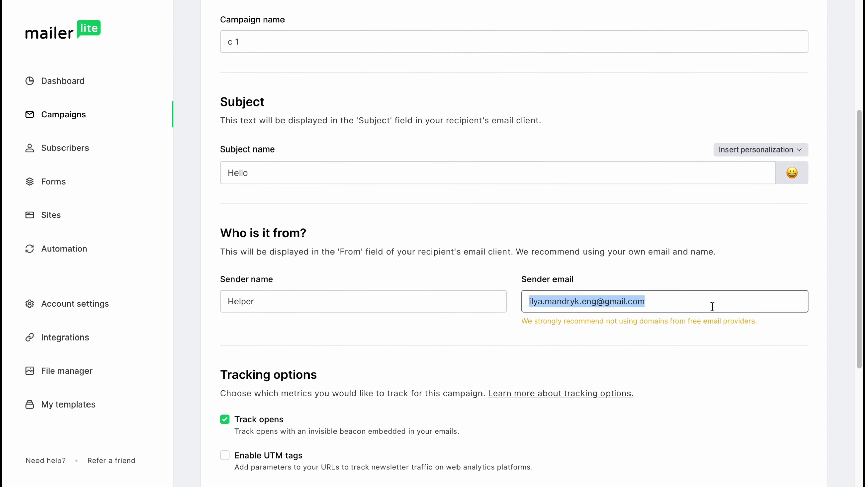
{"action": "left_click", "coordinate": [566, 346]}
Enable UTM tag tracking, keep English as the unsubscribe page language, and continue to content.
{"action": "scroll", "coordinate": [436, 296], "scroll_direction": "down", "scroll_amount": 5}
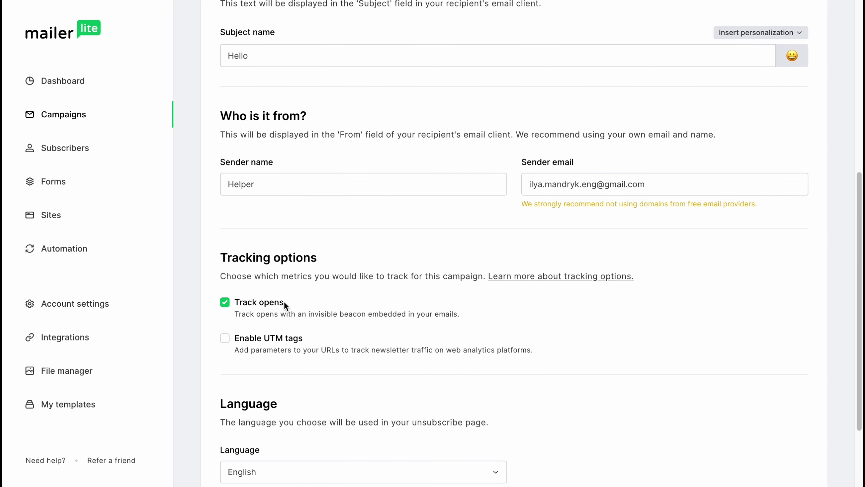
{"action": "scroll", "coordinate": [291, 304], "scroll_direction": "down", "scroll_amount": 1}
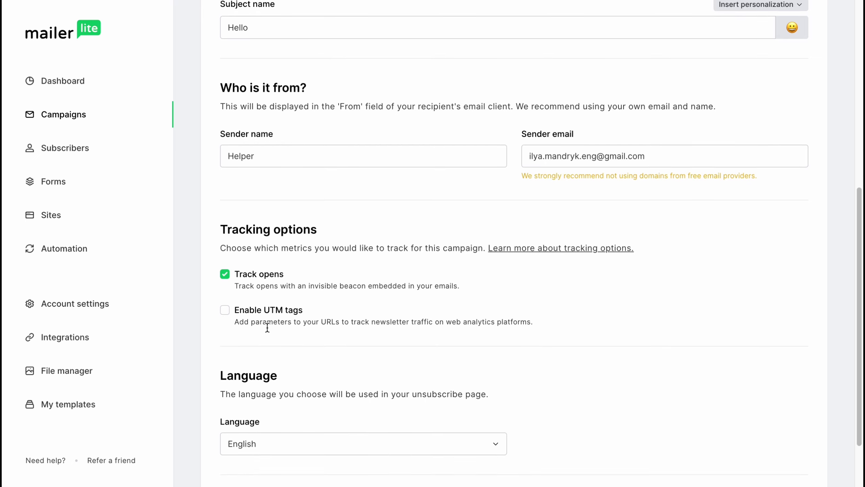
{"action": "left_click", "coordinate": [225, 310]}
{"action": "scroll", "coordinate": [585, 292], "scroll_direction": "down", "scroll_amount": 3}
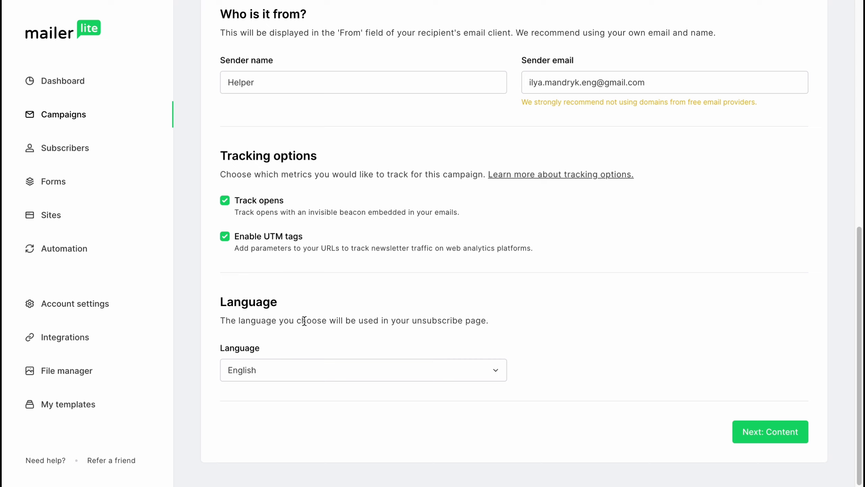
{"action": "left_click_drag", "start_coordinate": [433, 322], "coordinate": [504, 326]}
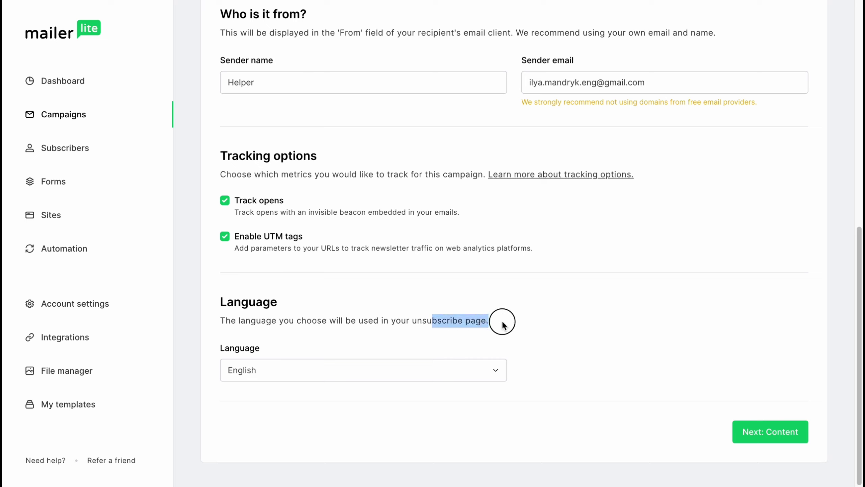
{"action": "left_click", "coordinate": [330, 369]}
{"action": "left_click", "coordinate": [246, 267]}
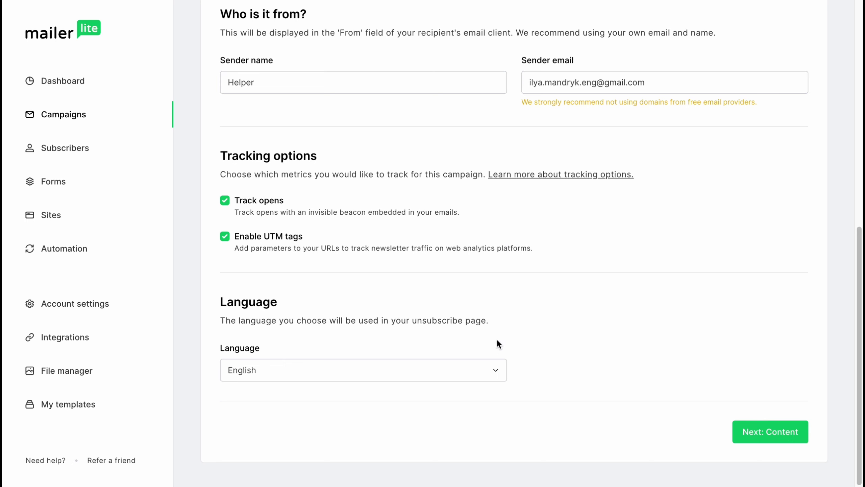
{"action": "left_click", "coordinate": [789, 429]}
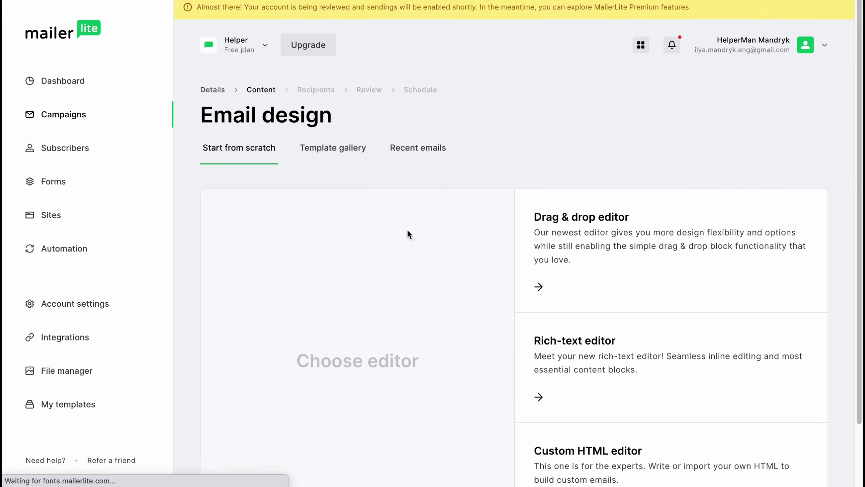
Choose the Drag & drop editor under Start from scratch on the Email design page.
{"action": "scroll", "coordinate": [383, 211], "scroll_direction": "down", "scroll_amount": 1}
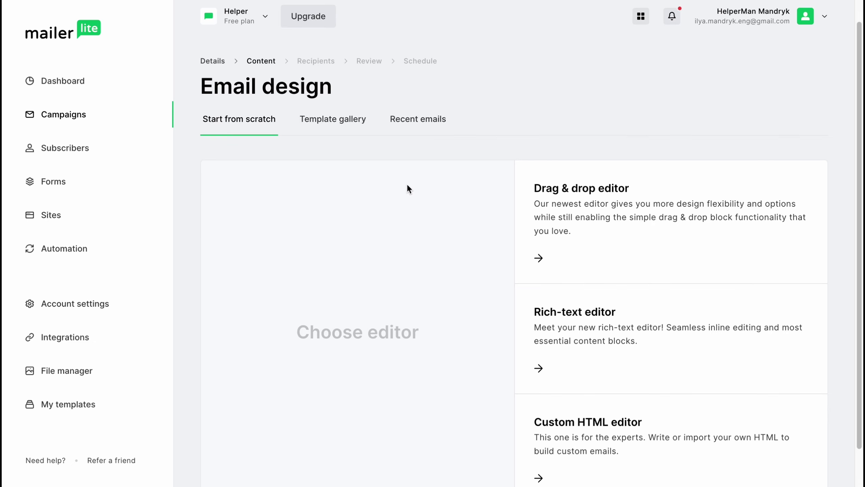
{"action": "scroll", "coordinate": [402, 186], "scroll_direction": "down", "scroll_amount": 1}
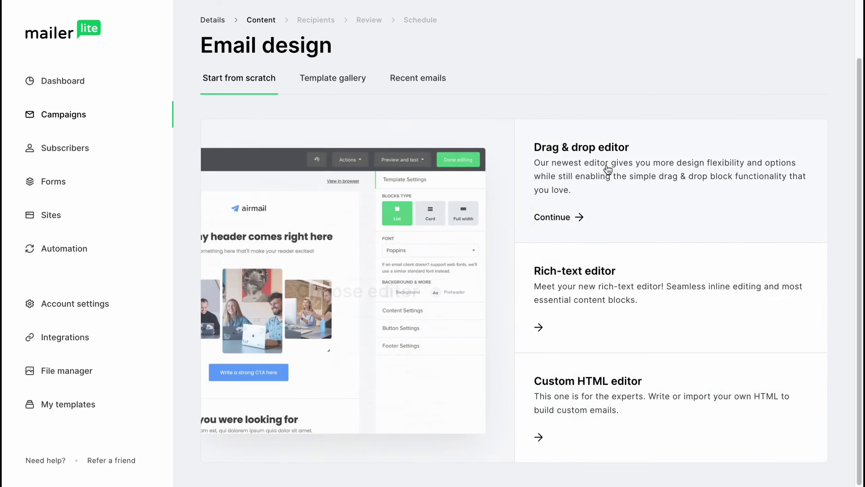
{"action": "left_click", "coordinate": [566, 218]}
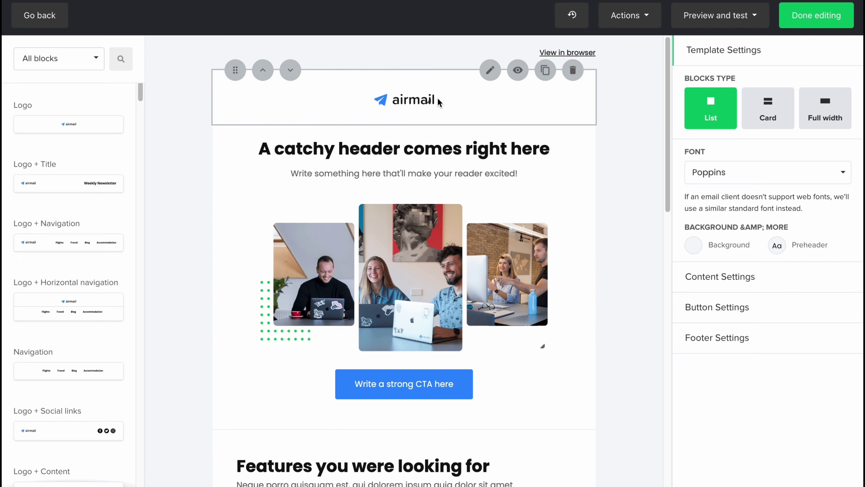
Scroll through the starter template email and select the airmail logo block.
{"action": "scroll", "coordinate": [341, 269], "scroll_direction": "down", "scroll_amount": 10}
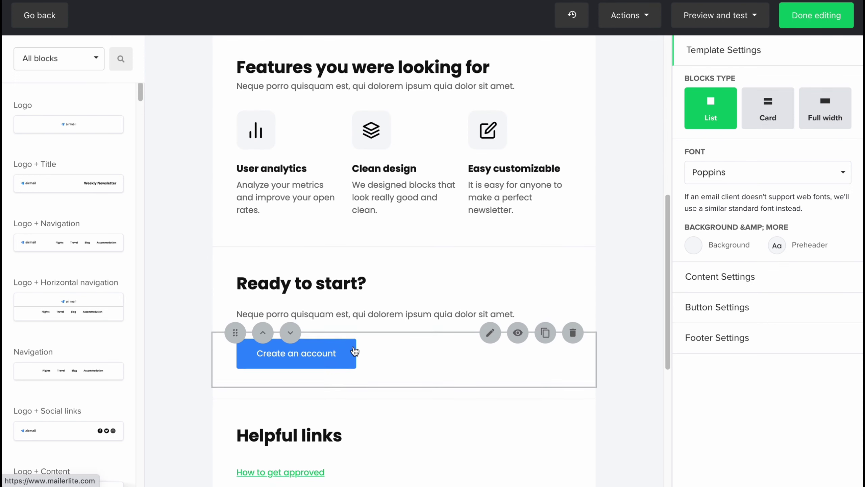
{"action": "scroll", "coordinate": [357, 345], "scroll_direction": "down", "scroll_amount": 5}
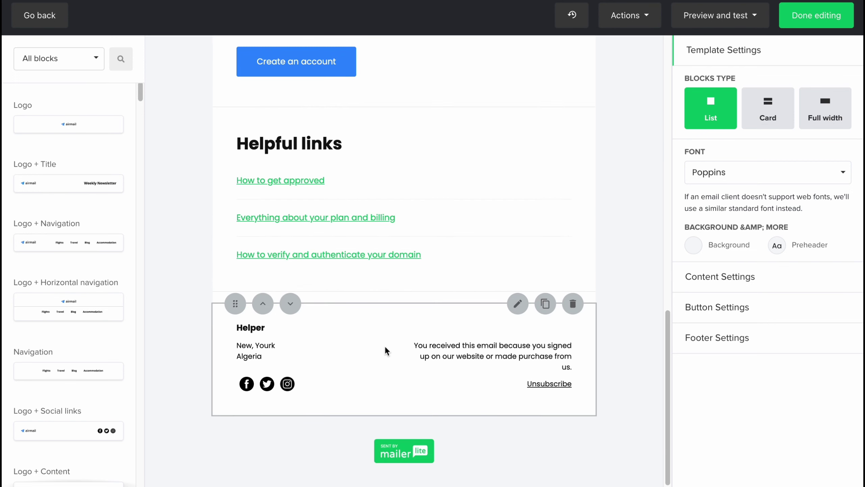
{"action": "scroll", "coordinate": [388, 287], "scroll_direction": "up", "scroll_amount": 15}
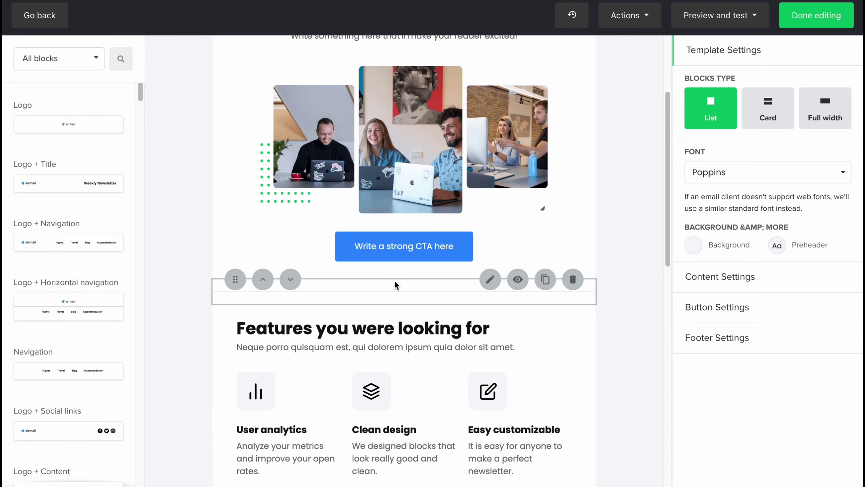
{"action": "scroll", "coordinate": [401, 295], "scroll_direction": "up", "scroll_amount": 3}
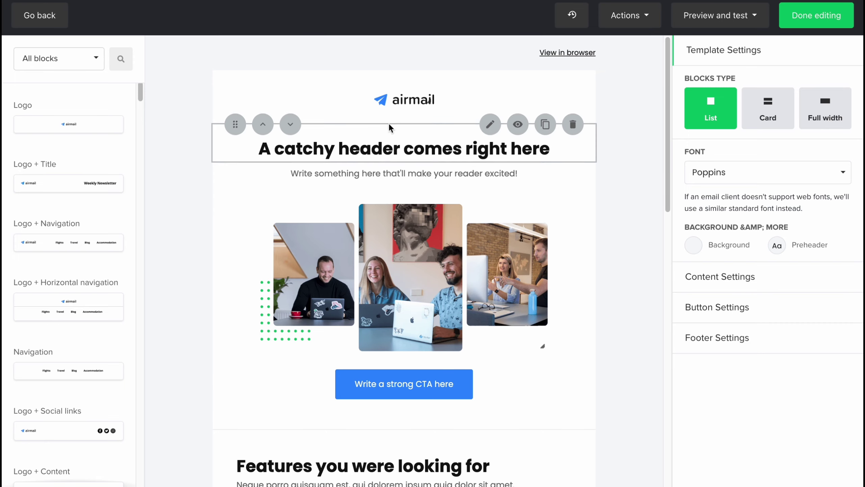
{"action": "left_click", "coordinate": [402, 97]}
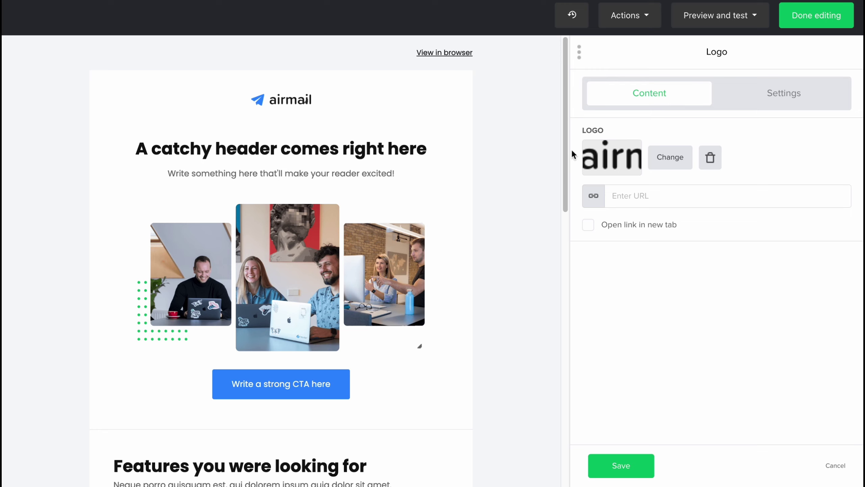
Set the airmail logo block's top padding to 30 in its Settings.
{"action": "left_click", "coordinate": [627, 196]}
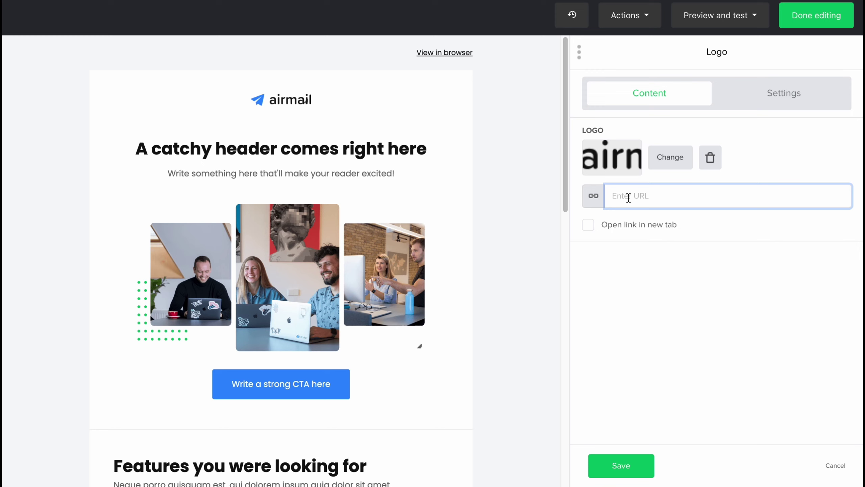
{"action": "left_click", "coordinate": [785, 96]}
{"action": "mouse_move", "coordinate": [633, 147]}
{"action": "left_mouse_down"}
{"action": "mouse_move", "coordinate": [607, 147]}
{"action": "mouse_move", "coordinate": [621, 147]}
{"action": "left_mouse_up"}
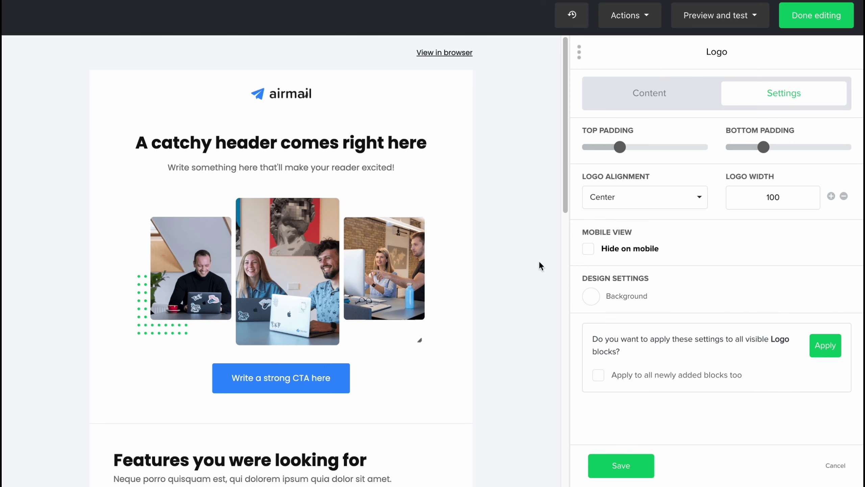
Select the header title block, then the header photo collage image block.
{"action": "left_click", "coordinate": [303, 141]}
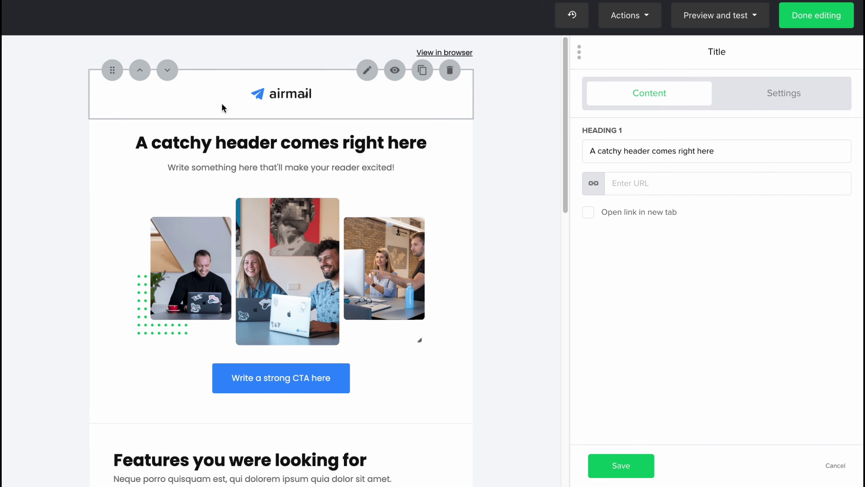
{"action": "mouse_move", "coordinate": [112, 118]}
{"action": "left_mouse_down"}
{"action": "mouse_move", "coordinate": [110, 130]}
{"action": "mouse_move", "coordinate": [112, 58]}
{"action": "mouse_move", "coordinate": [116, 132]}
{"action": "mouse_move", "coordinate": [112, 118]}
{"action": "left_mouse_up"}
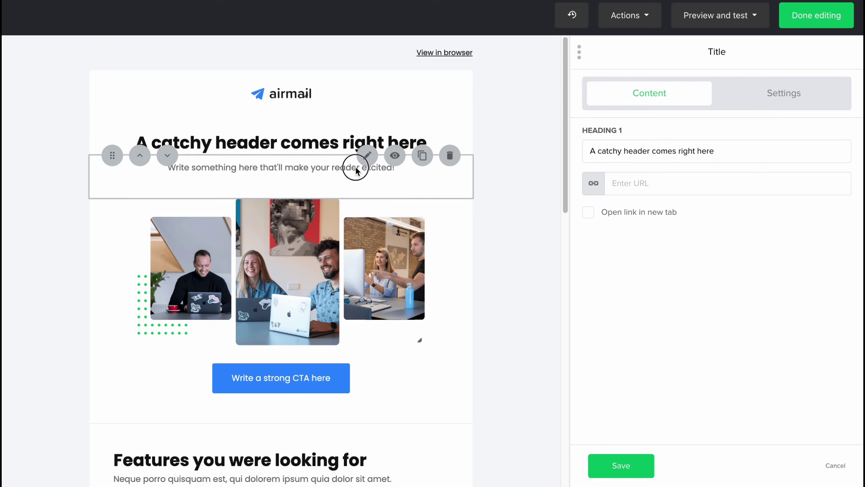
{"action": "left_click", "coordinate": [307, 222]}
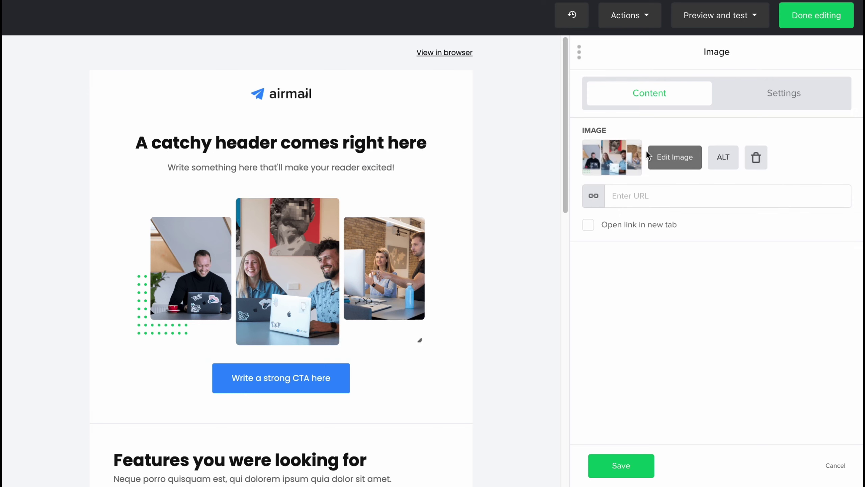
Dismiss the image File manager, scroll through the email, and leave the editor with Done editing.
{"action": "left_click", "coordinate": [601, 150]}
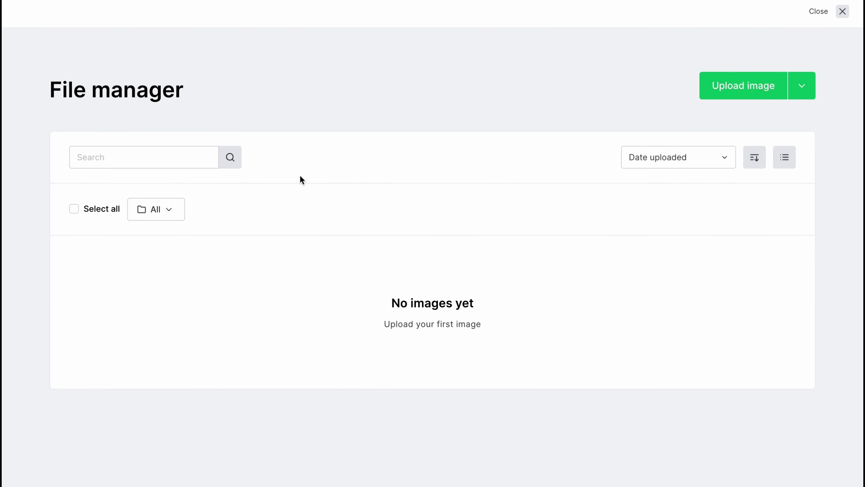
{"action": "left_click", "coordinate": [840, 12]}
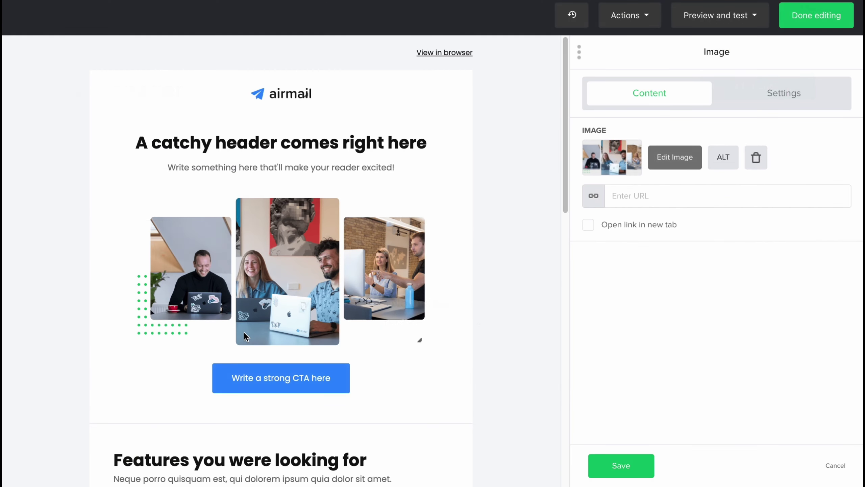
{"action": "scroll", "coordinate": [242, 331], "scroll_direction": "down", "scroll_amount": 2}
{"action": "scroll", "coordinate": [239, 343], "scroll_direction": "down", "scroll_amount": 1}
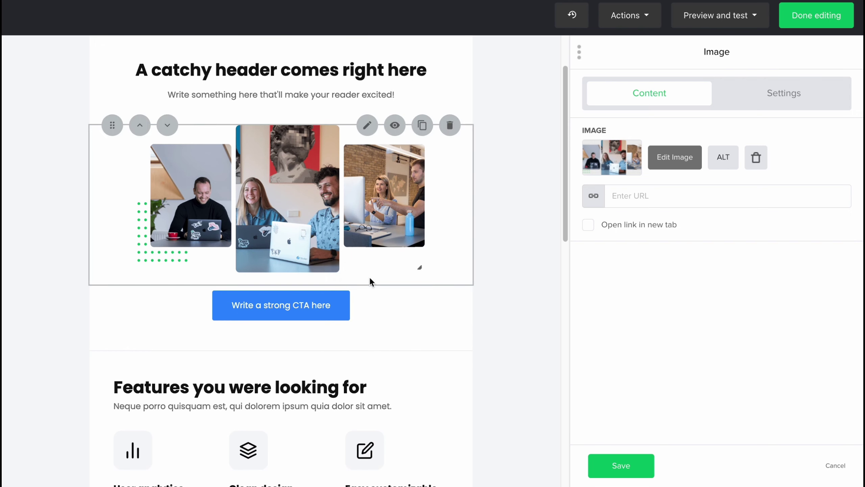
{"action": "scroll", "coordinate": [369, 282], "scroll_direction": "down", "scroll_amount": 5}
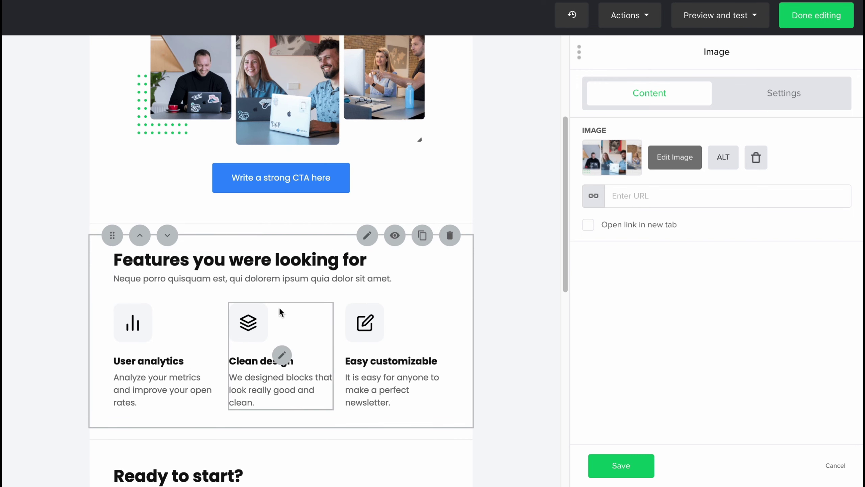
{"action": "scroll", "coordinate": [271, 318], "scroll_direction": "down", "scroll_amount": 1}
{"action": "scroll", "coordinate": [271, 318], "scroll_direction": "down", "scroll_amount": 10}
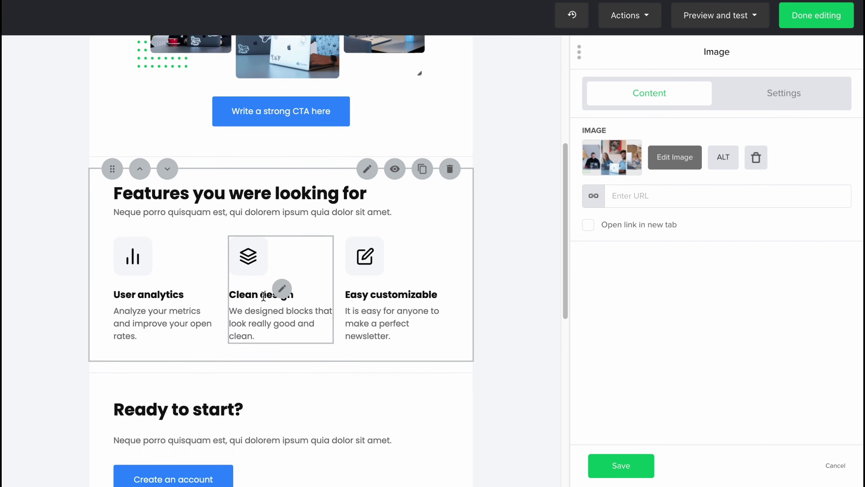
{"action": "scroll", "coordinate": [309, 187], "scroll_direction": "up", "scroll_amount": 15}
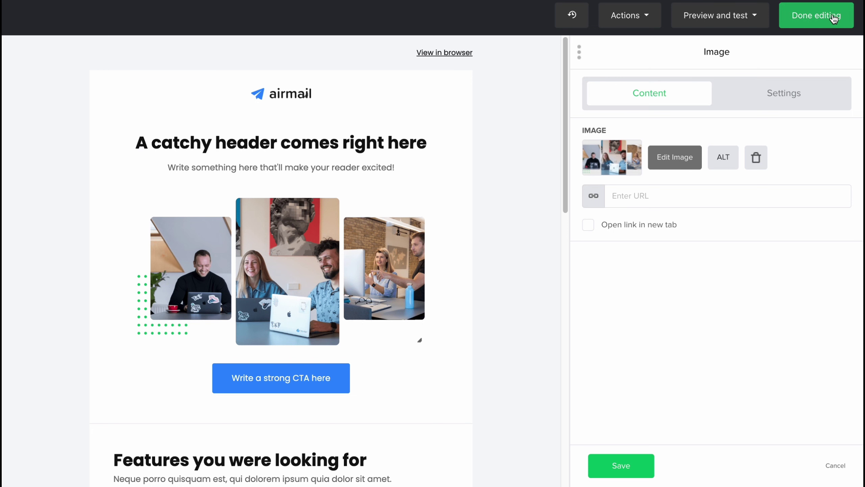
{"action": "scroll", "coordinate": [284, 282], "scroll_direction": "down", "scroll_amount": 8}
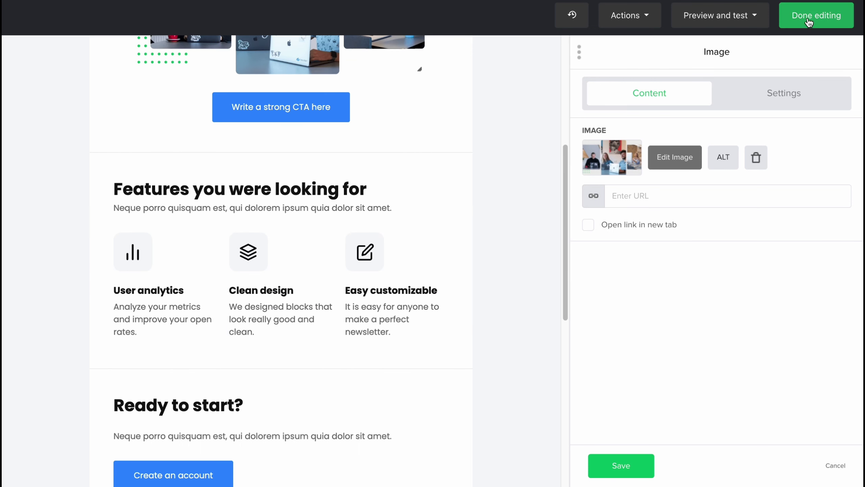
{"action": "left_click", "coordinate": [809, 23]}
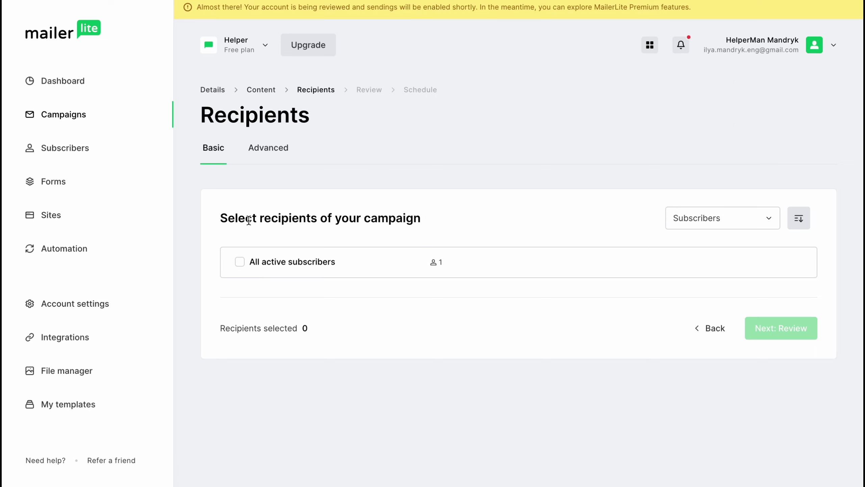
Select All active subscribers as the recipients and proceed to Review.
{"action": "left_click_drag", "start_coordinate": [220, 217], "coordinate": [395, 222]}
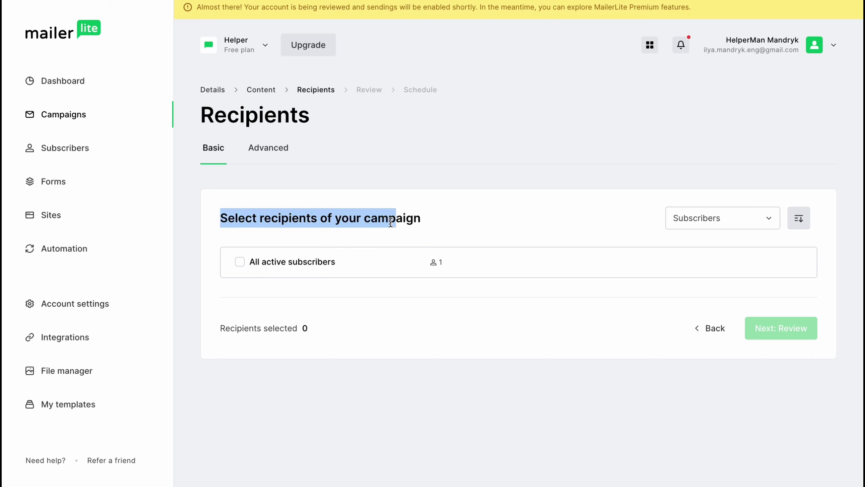
{"action": "left_click", "coordinate": [240, 262]}
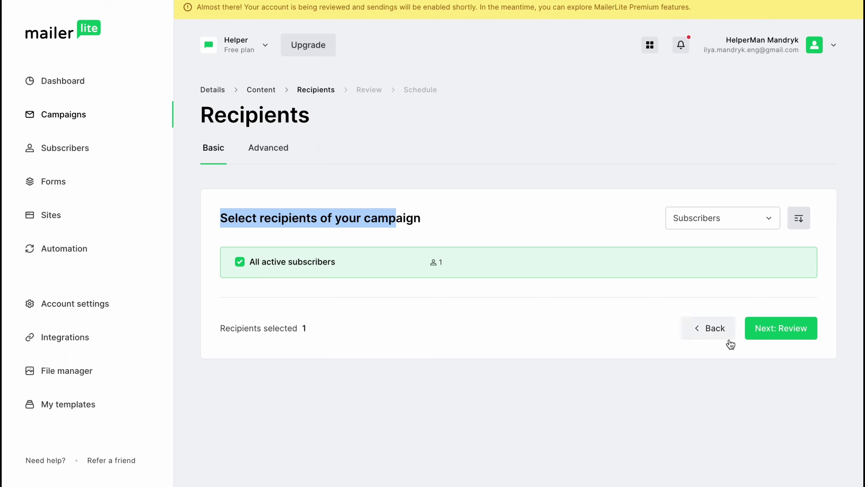
{"action": "left_click", "coordinate": [780, 330]}
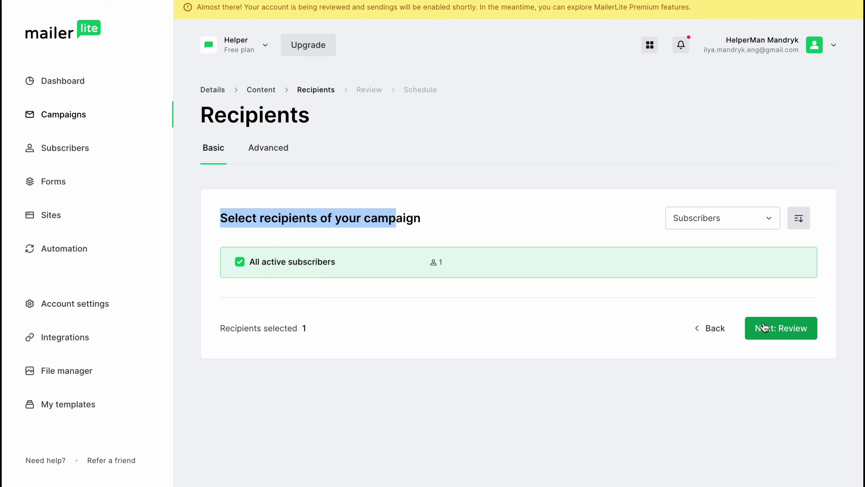
Check the Hello subject, sender and English language rows, then preview the campaign email.
{"action": "scroll", "coordinate": [443, 241], "scroll_direction": "down", "scroll_amount": 1}
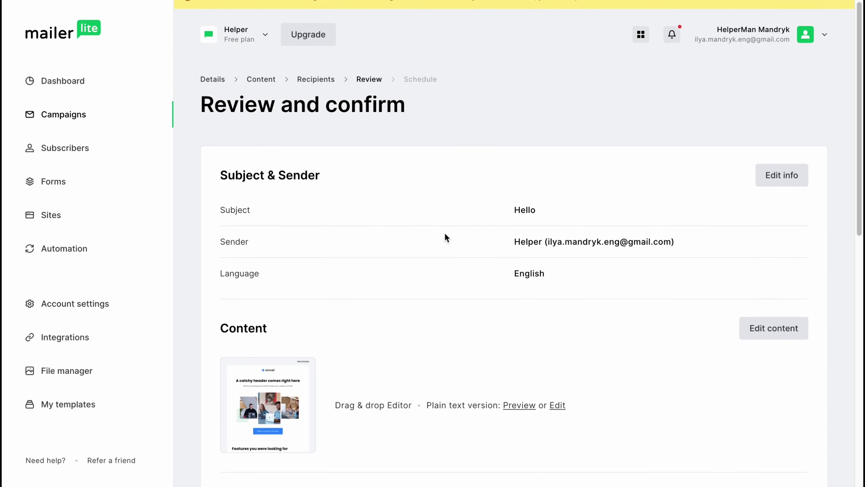
{"action": "scroll", "coordinate": [302, 210], "scroll_direction": "down", "scroll_amount": 3}
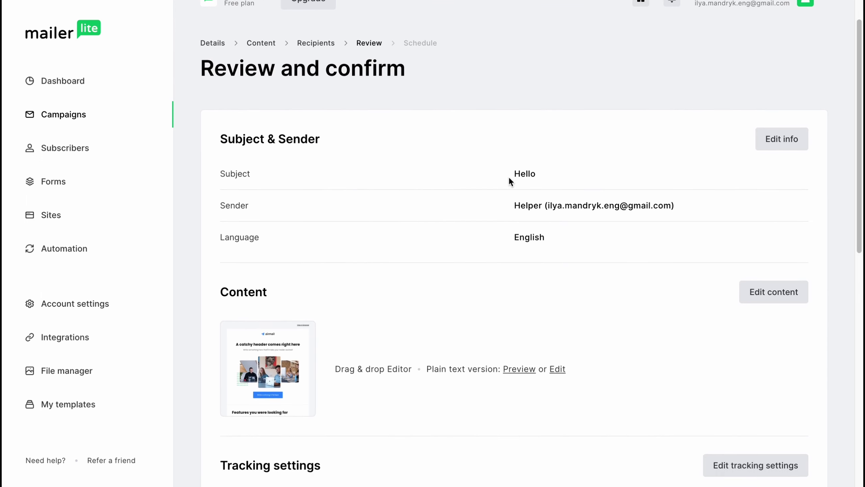
{"action": "triple_click", "coordinate": [235, 173]}
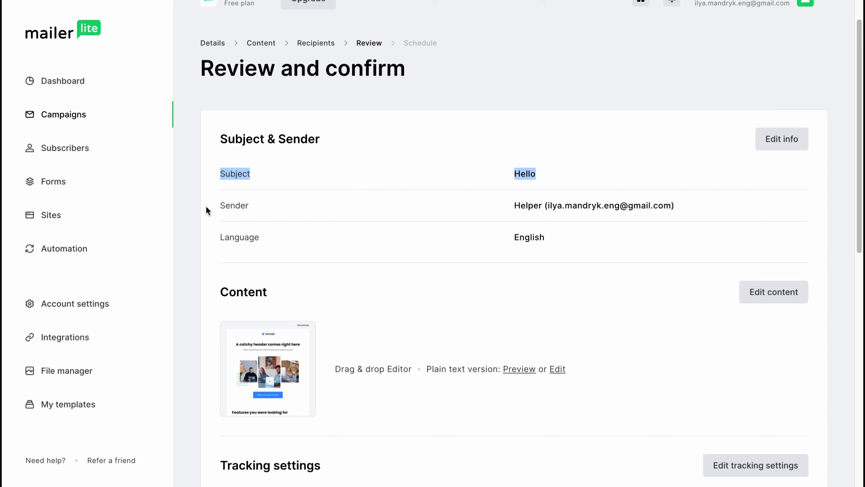
{"action": "left_click_drag", "start_coordinate": [206, 206], "coordinate": [674, 214]}
{"action": "left_click_drag", "start_coordinate": [231, 242], "coordinate": [527, 259]}
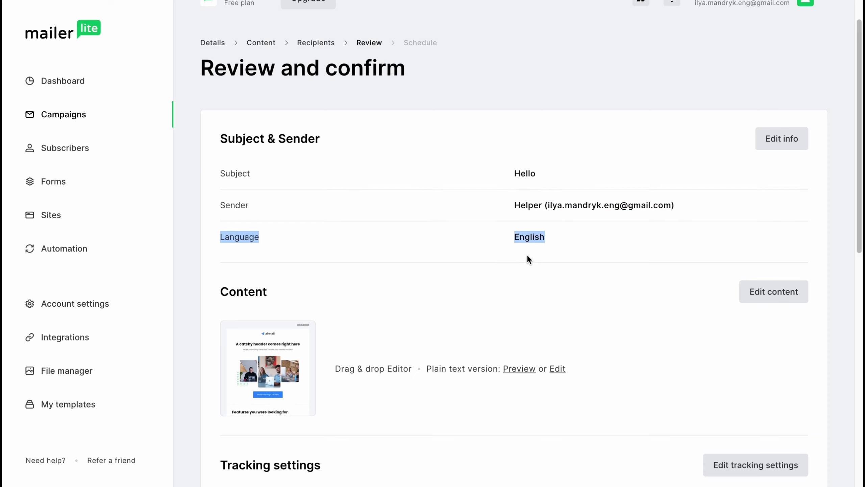
{"action": "scroll", "coordinate": [527, 256], "scroll_direction": "down", "scroll_amount": 3}
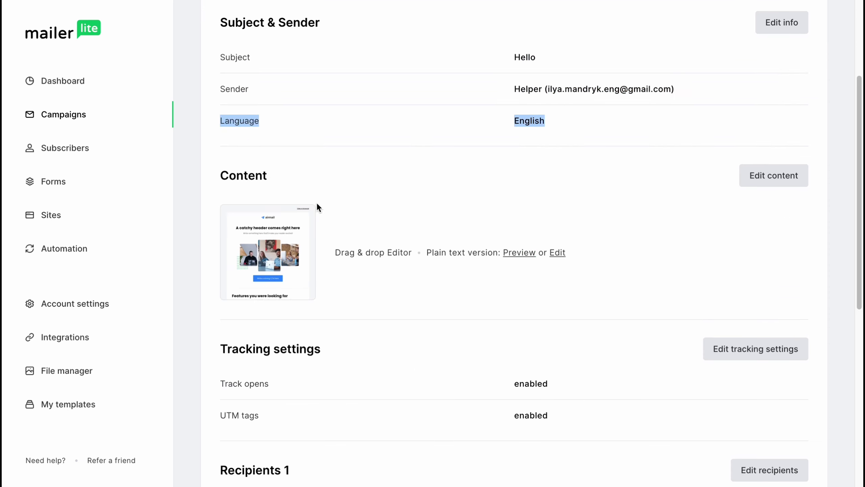
{"action": "left_click", "coordinate": [268, 252]}
{"action": "left_click", "coordinate": [268, 252]}
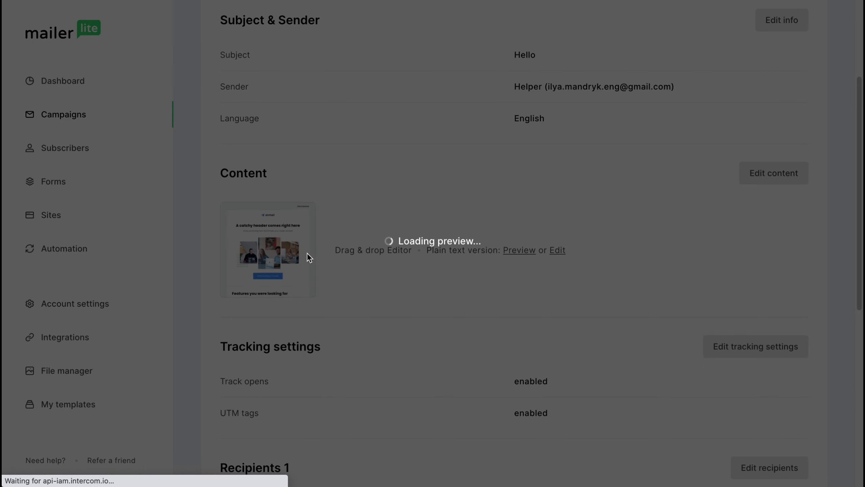
Scroll the desktop preview and test the call-to-action link, then return to the preview.
{"action": "scroll", "coordinate": [373, 273], "scroll_direction": "down", "scroll_amount": 8}
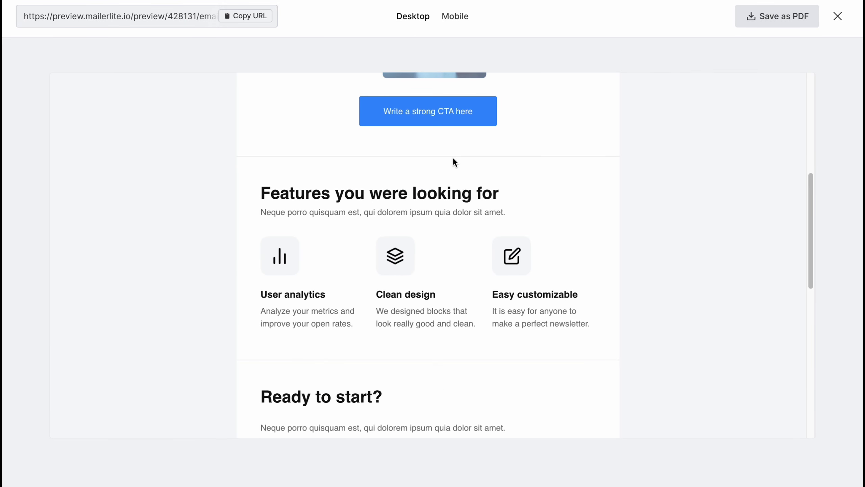
{"action": "left_click", "coordinate": [453, 111]}
{"action": "key", "text": "ctrl+w"}
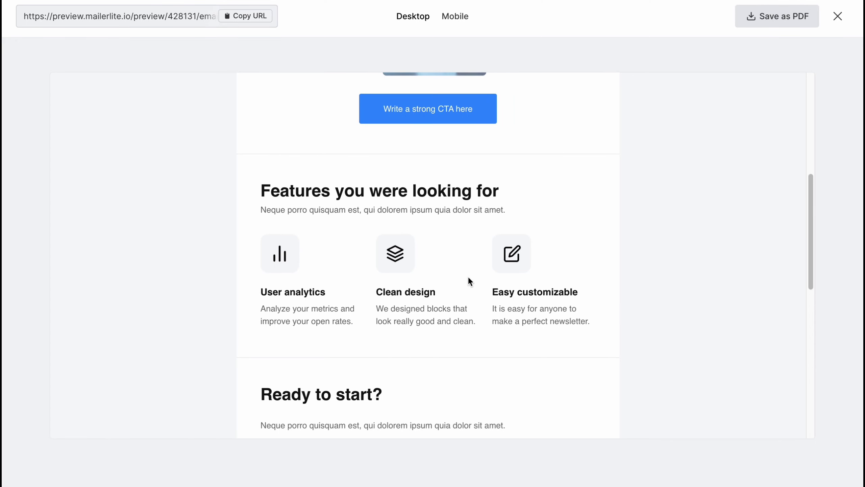
Scroll down to the email footer and back up.
{"action": "scroll", "coordinate": [446, 267], "scroll_direction": "down", "scroll_amount": 3}
{"action": "scroll", "coordinate": [429, 240], "scroll_direction": "down", "scroll_amount": 3}
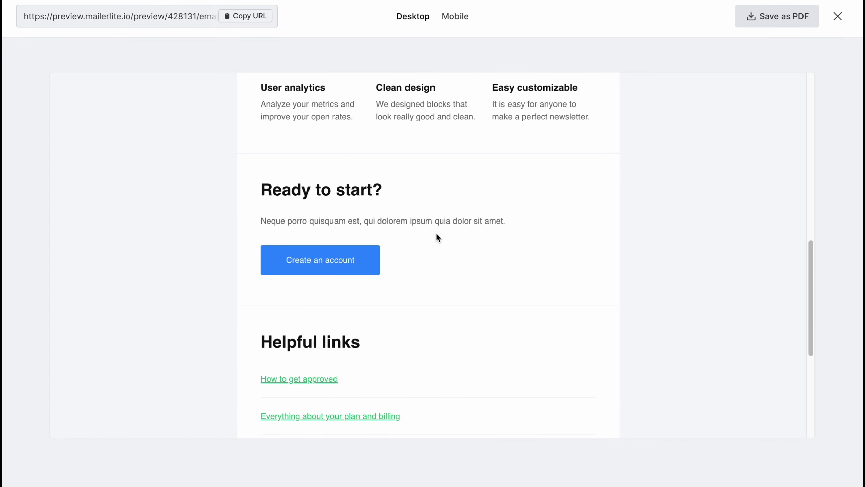
{"action": "scroll", "coordinate": [342, 298], "scroll_direction": "down", "scroll_amount": 3}
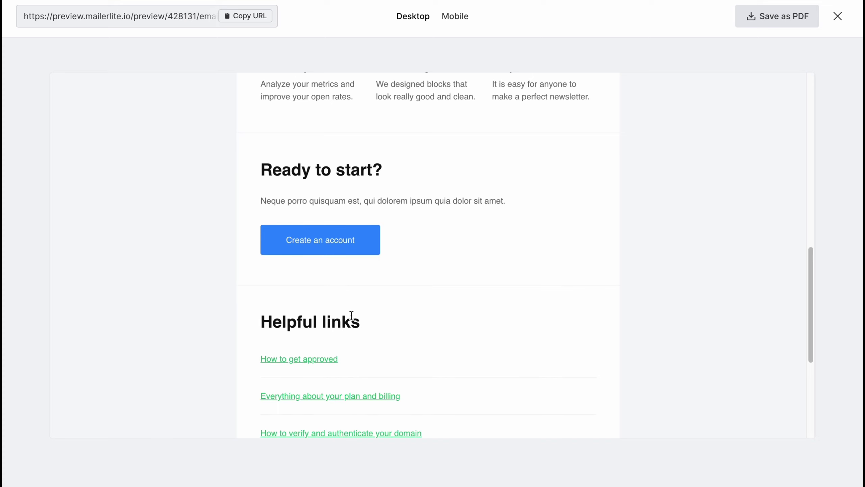
{"action": "scroll", "coordinate": [333, 320], "scroll_direction": "down", "scroll_amount": 5}
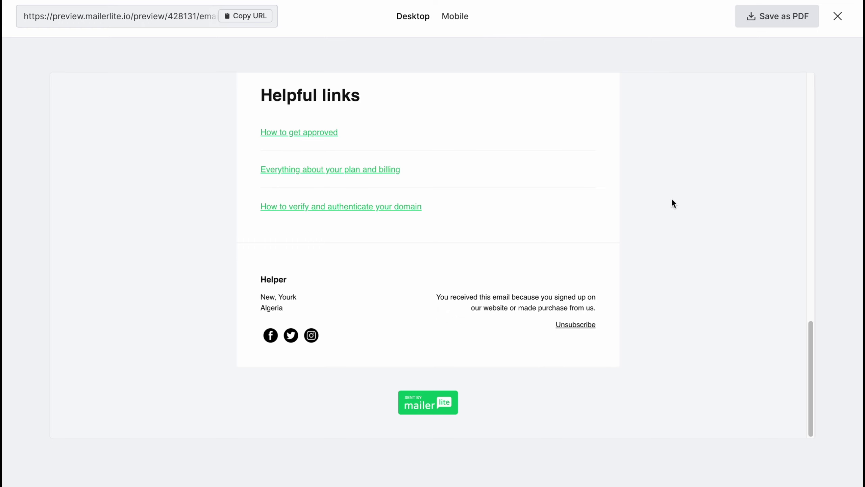
{"action": "scroll", "coordinate": [672, 200], "scroll_direction": "up", "scroll_amount": 20}
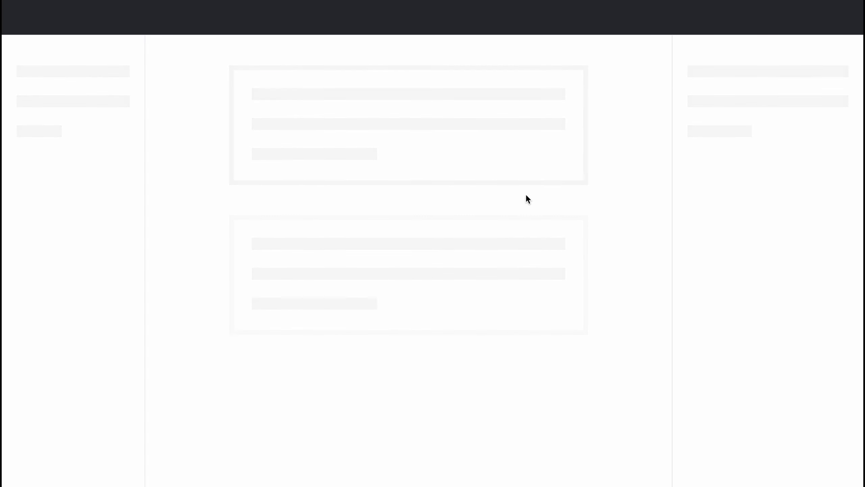
Return to the campaign's Review and confirm page and scroll down.
{"action": "left_click", "coordinate": [816, 15]}
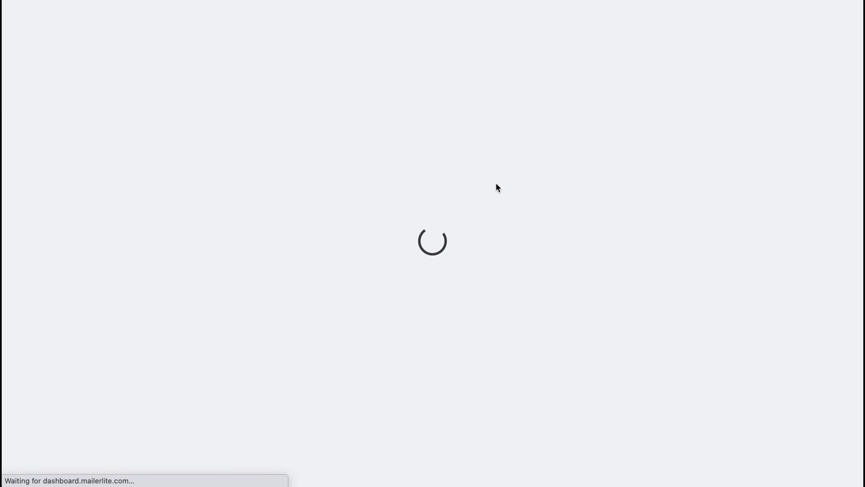
{"action": "scroll", "coordinate": [434, 318], "scroll_direction": "down", "scroll_amount": 5}
{"action": "scroll", "coordinate": [431, 310], "scroll_direction": "down", "scroll_amount": 2}
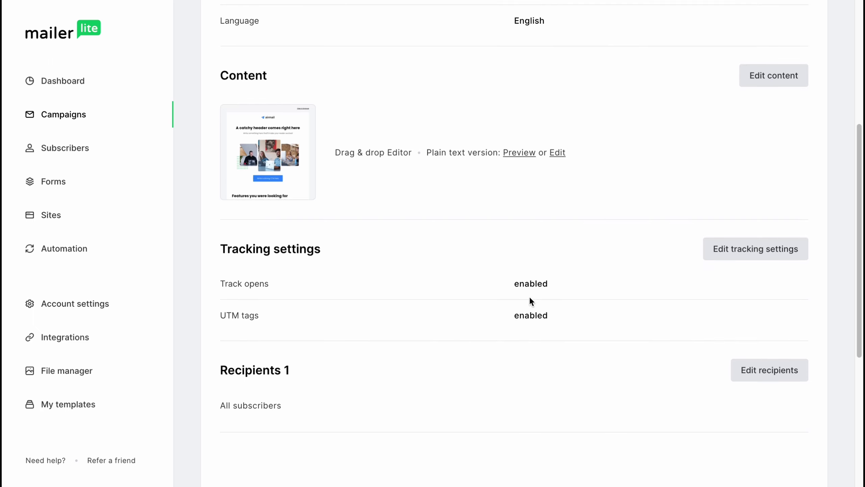
Go over the Track opens and UTM tags settings and Recipients, down to the account-under-review notice.
{"action": "left_click_drag", "start_coordinate": [223, 269], "coordinate": [554, 284]}
{"action": "left_click", "coordinate": [502, 232]}
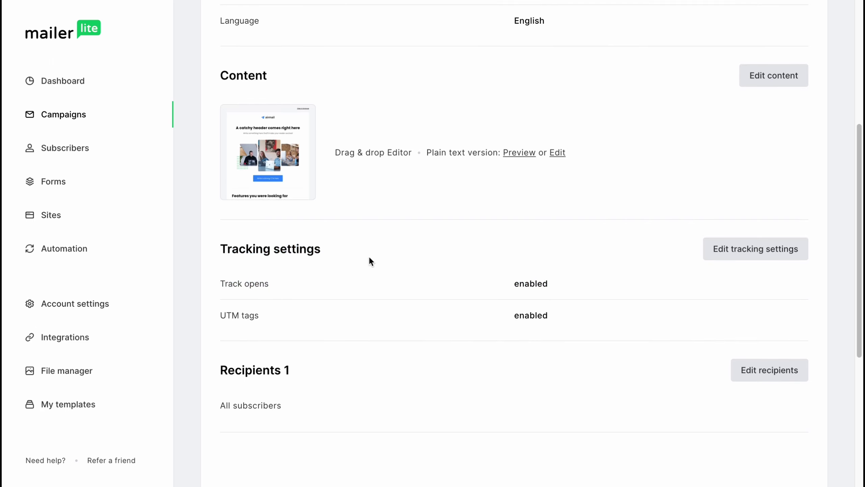
{"action": "triple_click", "coordinate": [239, 277]}
{"action": "left_click_drag", "start_coordinate": [220, 317], "coordinate": [272, 318]}
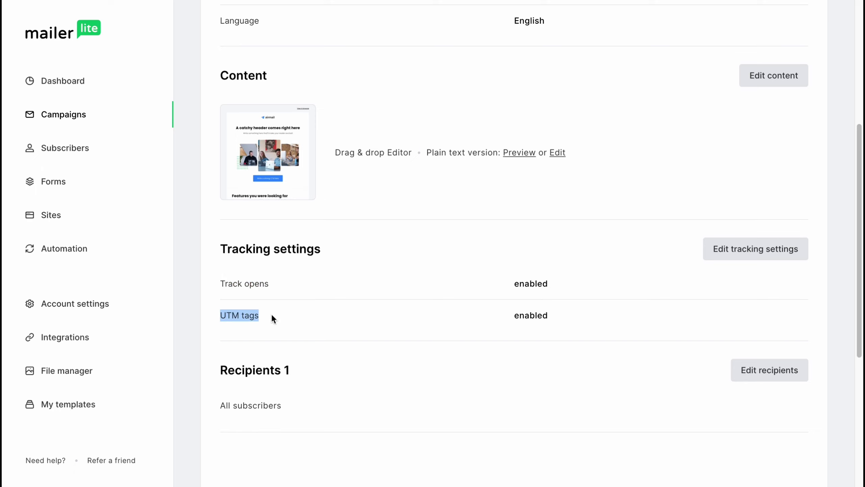
{"action": "scroll", "coordinate": [508, 316], "scroll_direction": "down", "scroll_amount": 1}
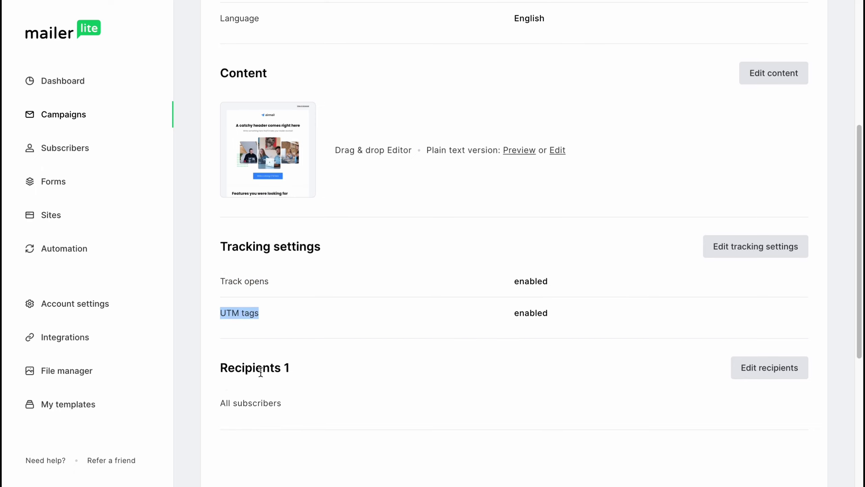
{"action": "left_click_drag", "start_coordinate": [283, 367], "coordinate": [425, 363]}
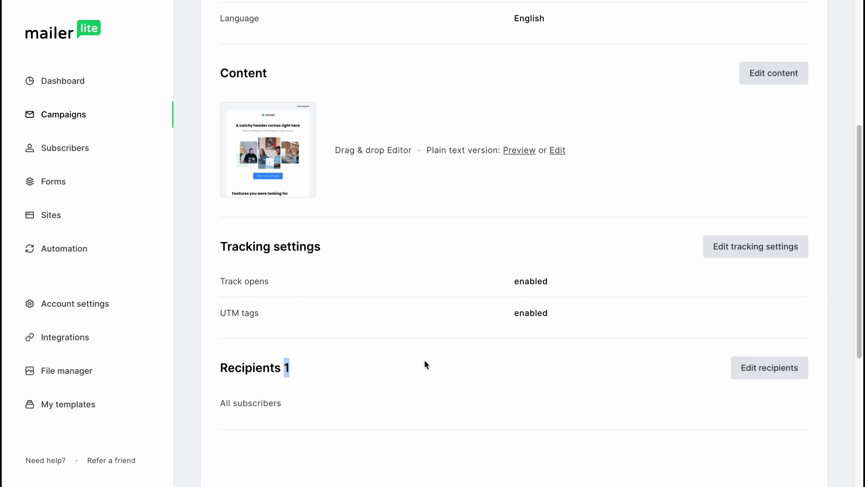
{"action": "scroll", "coordinate": [512, 349], "scroll_direction": "down", "scroll_amount": 5}
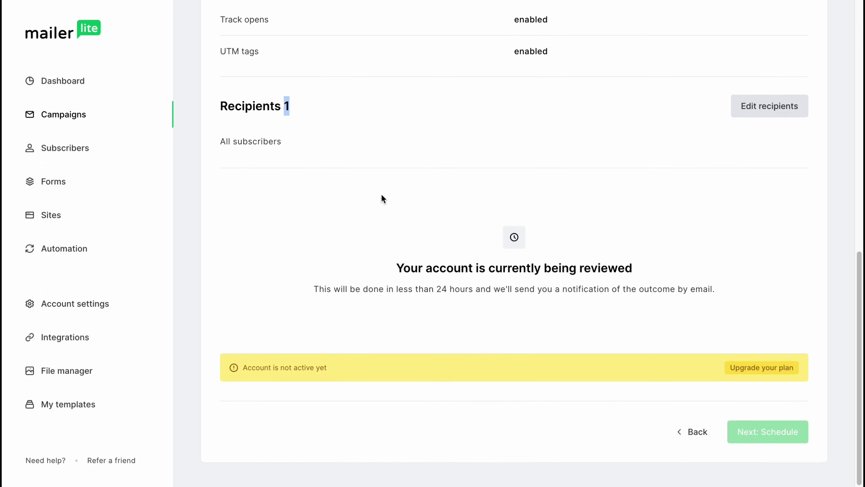
Read the account-under-review notice, then return to the Campaigns list with one draft.
{"action": "left_click", "coordinate": [411, 118]}
{"action": "left_click_drag", "start_coordinate": [390, 270], "coordinate": [695, 270]}
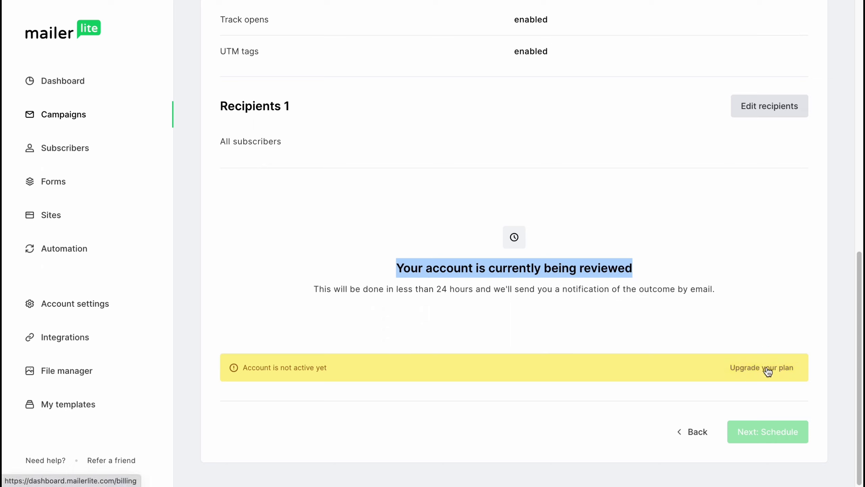
{"action": "left_click", "coordinate": [768, 429]}
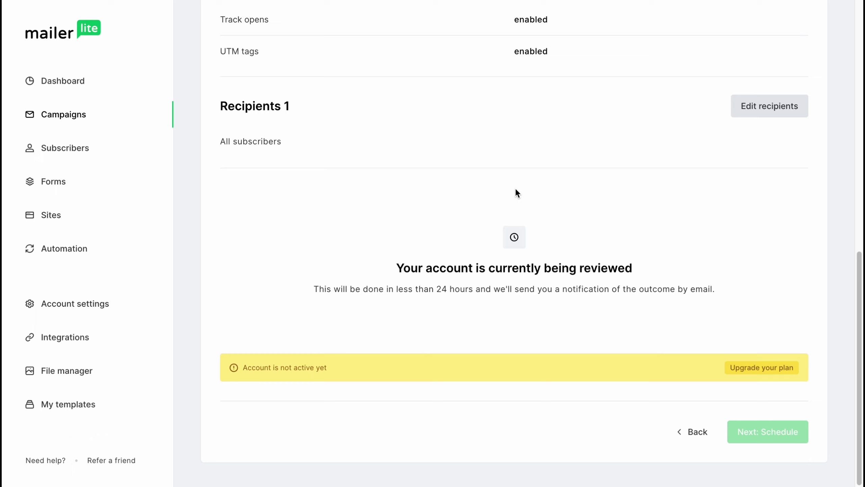
{"action": "left_click", "coordinate": [70, 113]}
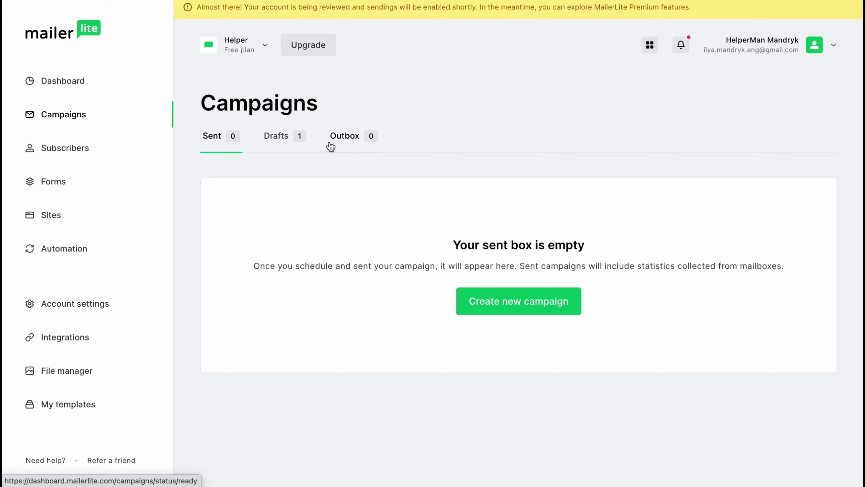
Check campaign c 1 under Drafts, then view Subscribers showing 1 active subscriber.
{"action": "left_click", "coordinate": [267, 141]}
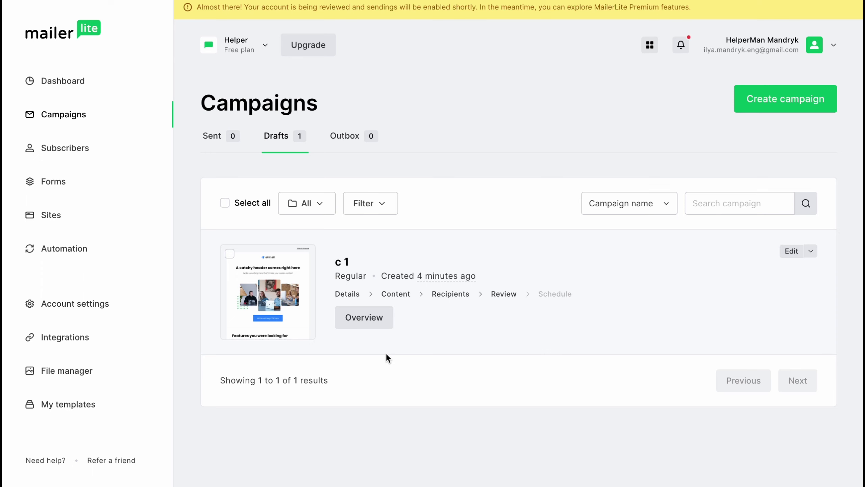
{"action": "left_click", "coordinate": [79, 148]}
{"action": "scroll", "coordinate": [473, 294], "scroll_direction": "down", "scroll_amount": 2}
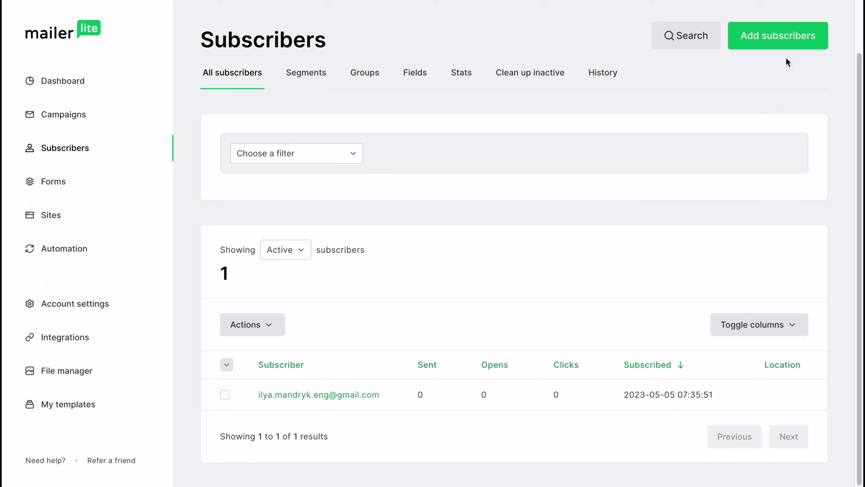
Visit Forms, Sites and Automation, then view upgrade plans from the Free plan in Plan and Billing.
{"action": "left_click", "coordinate": [57, 187]}
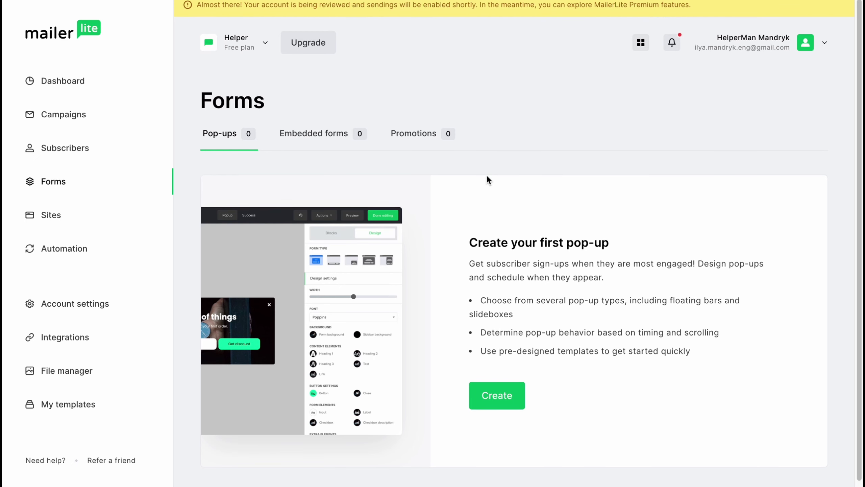
{"action": "left_click", "coordinate": [49, 214]}
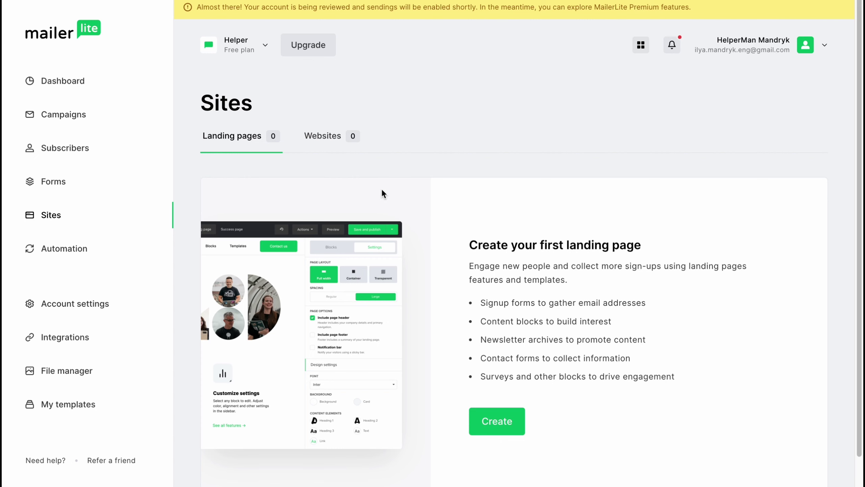
{"action": "scroll", "coordinate": [381, 188], "scroll_direction": "down", "scroll_amount": 1}
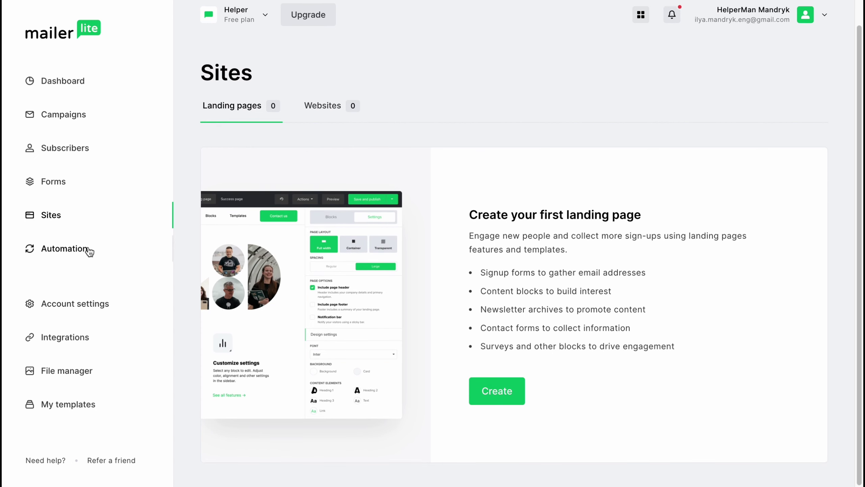
{"action": "left_click", "coordinate": [59, 247]}
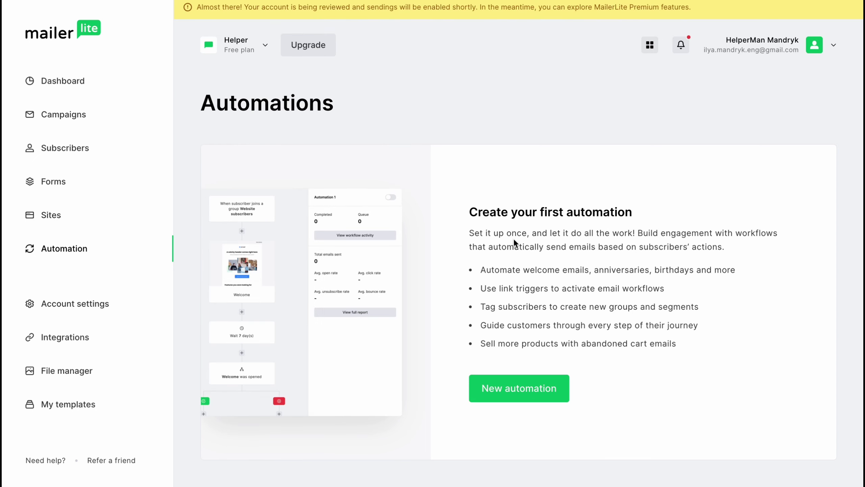
{"action": "left_click_drag", "start_coordinate": [479, 212], "coordinate": [698, 212]}
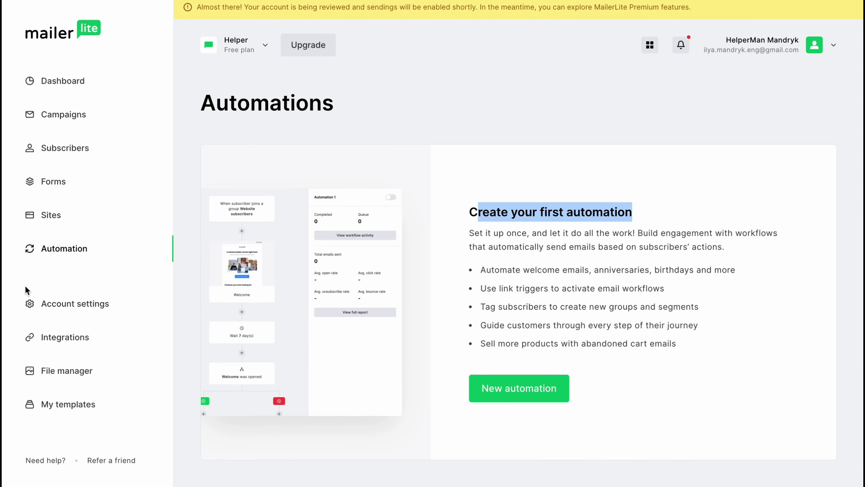
{"action": "left_click", "coordinate": [486, 1]}
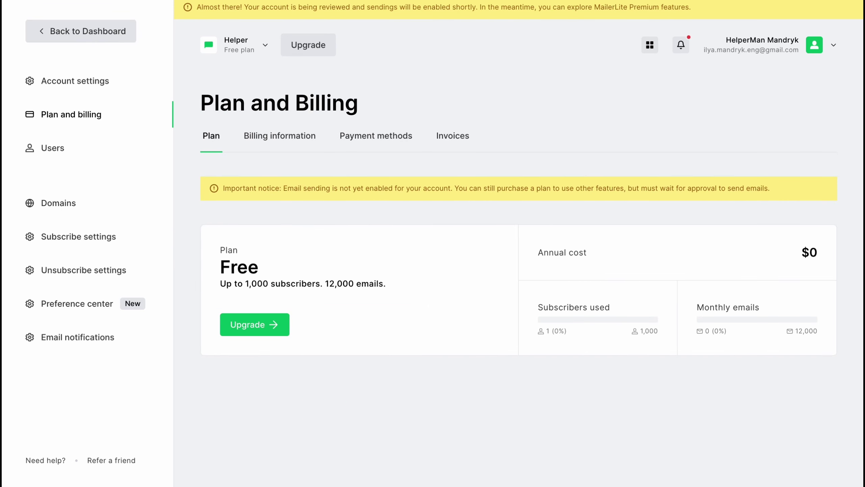
{"action": "left_click", "coordinate": [257, 325]}
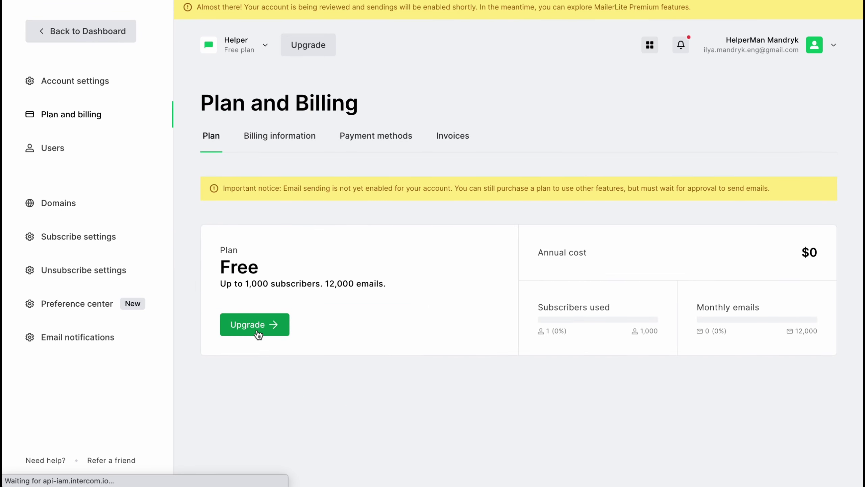
{"action": "triple_click", "coordinate": [312, 145]}
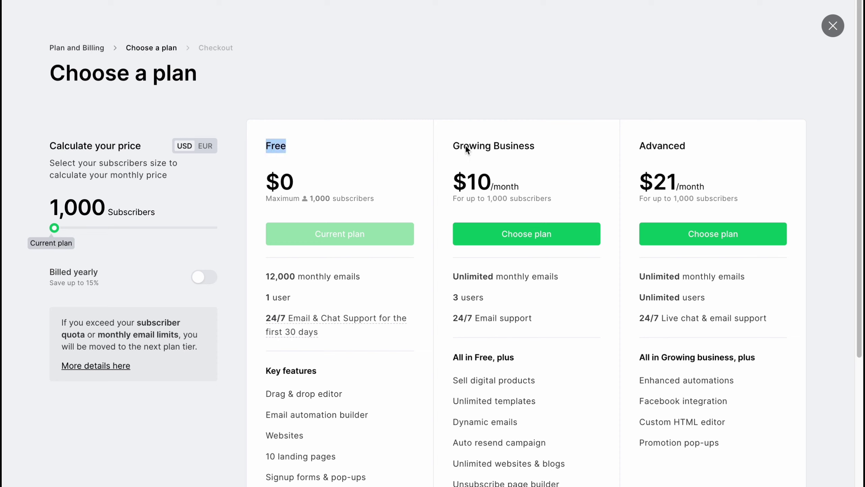
{"action": "triple_click", "coordinate": [443, 146]}
{"action": "triple_click", "coordinate": [724, 146]}
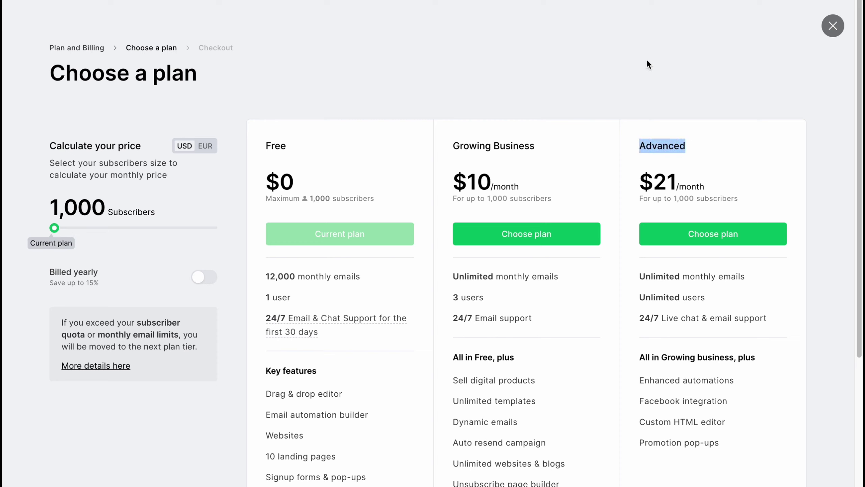
{"action": "left_click", "coordinate": [619, 44]}
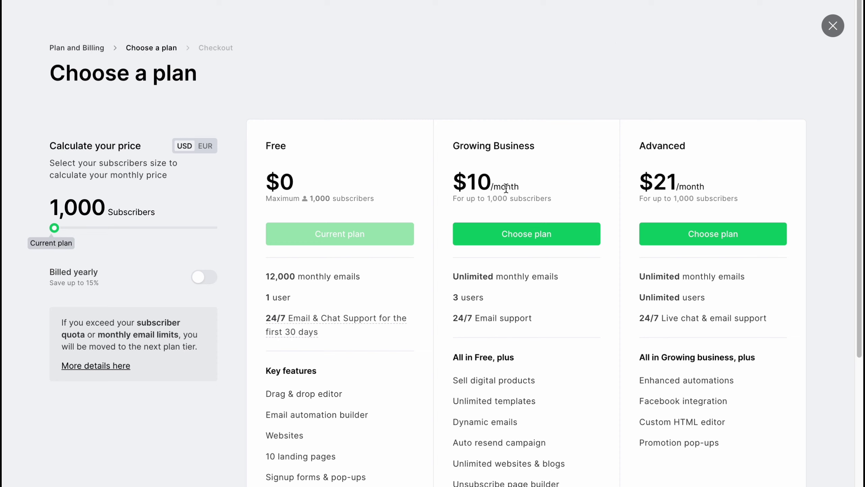
{"action": "left_click_drag", "start_coordinate": [651, 186], "coordinate": [706, 187]}
{"action": "scroll", "coordinate": [589, 172], "scroll_direction": "down", "scroll_amount": 2}
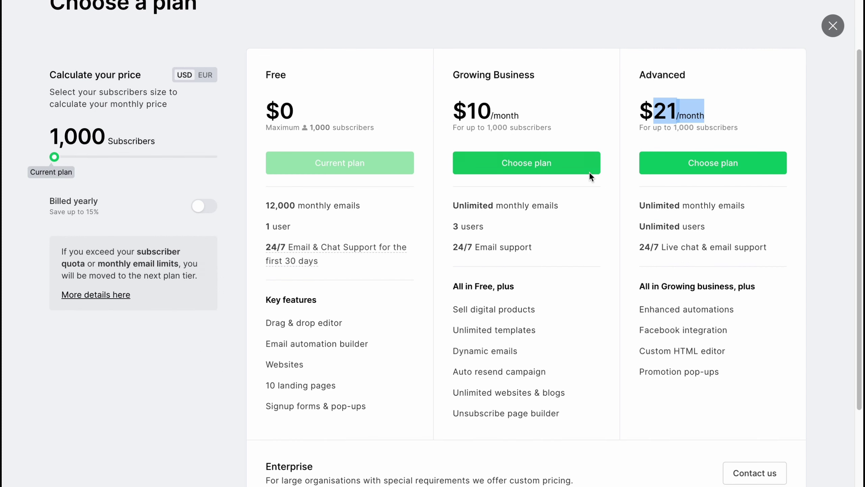
{"action": "scroll", "coordinate": [590, 176], "scroll_direction": "down", "scroll_amount": 1}
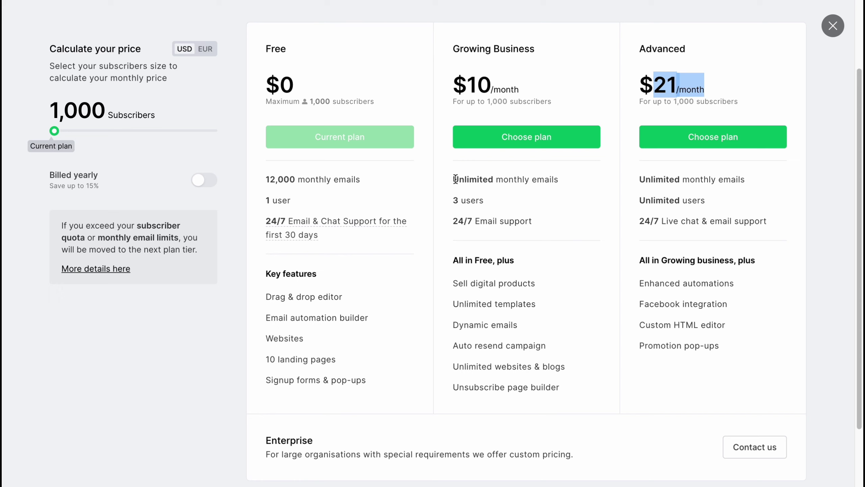
{"action": "left_click_drag", "start_coordinate": [453, 178], "coordinate": [574, 187]}
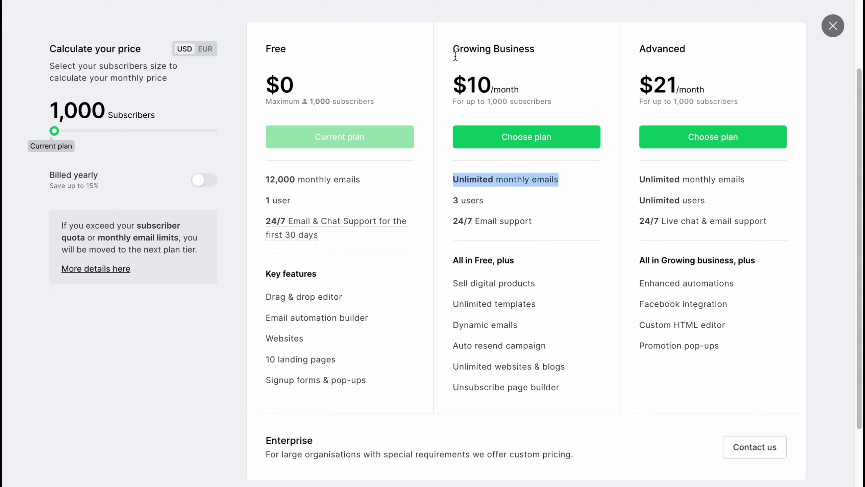
{"action": "left_click_drag", "start_coordinate": [453, 200], "coordinate": [516, 199]}
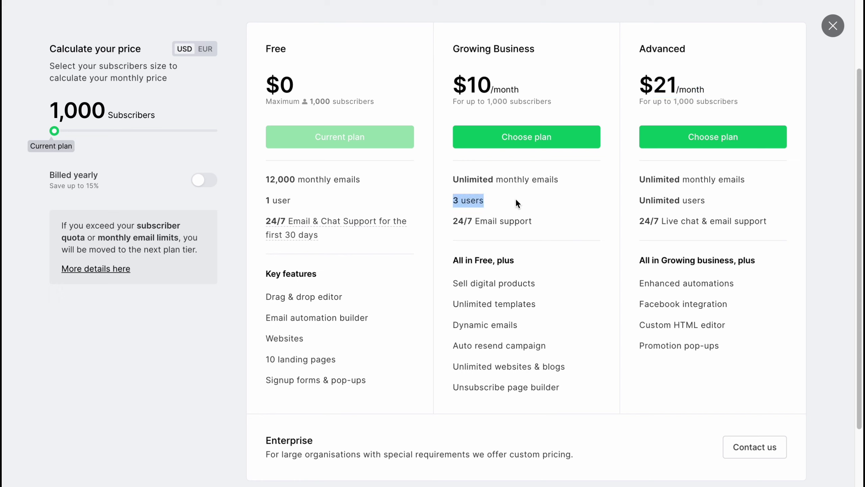
{"action": "scroll", "coordinate": [473, 262], "scroll_direction": "down", "scroll_amount": 1}
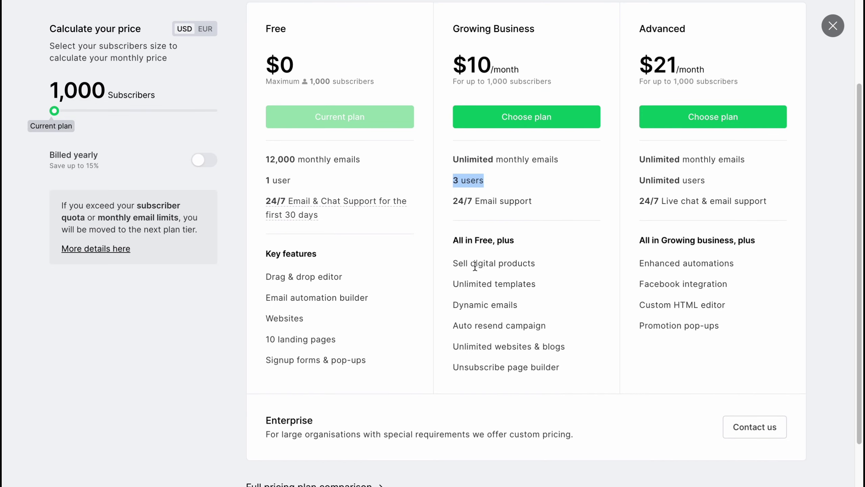
{"action": "left_click_drag", "start_coordinate": [453, 262], "coordinate": [535, 264]}
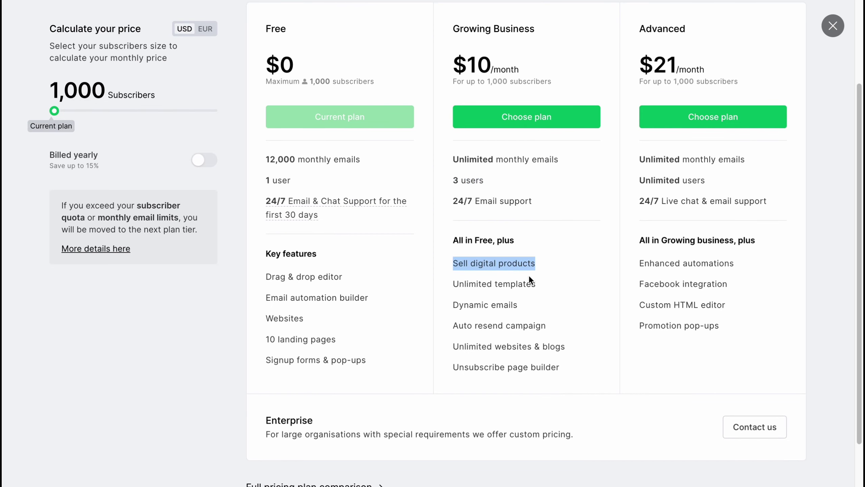
{"action": "left_click_drag", "start_coordinate": [449, 284], "coordinate": [554, 289]}
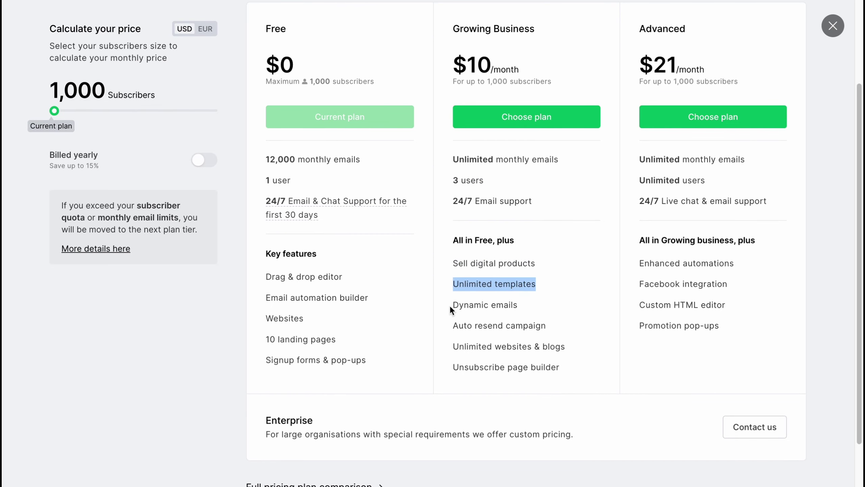
{"action": "left_click_drag", "start_coordinate": [450, 306], "coordinate": [550, 305]}
{"action": "left_click_drag", "start_coordinate": [451, 328], "coordinate": [560, 329]}
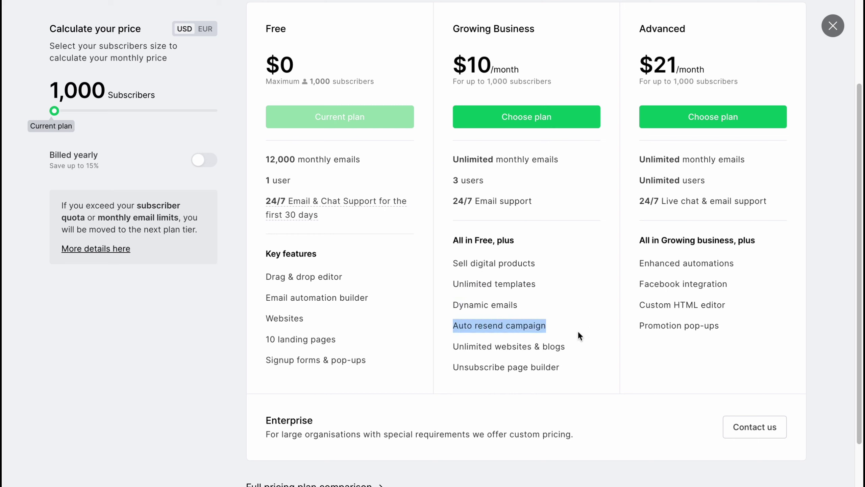
{"action": "left_click_drag", "start_coordinate": [455, 347], "coordinate": [575, 350]}
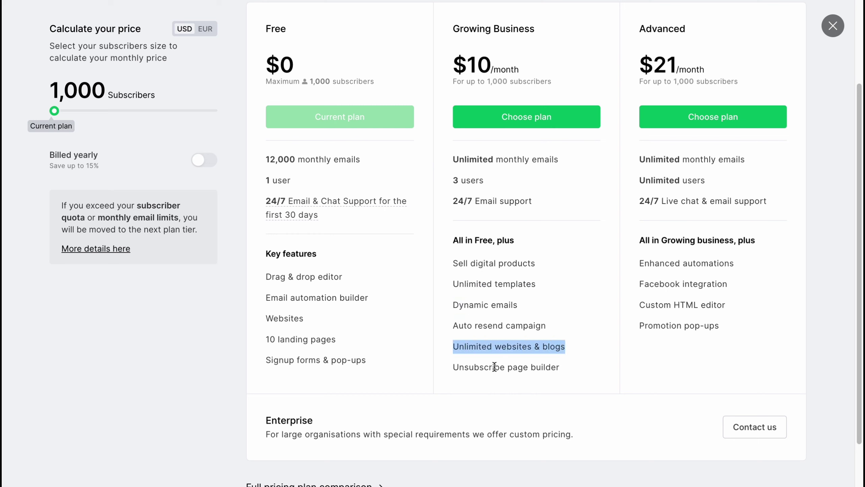
{"action": "left_click_drag", "start_coordinate": [456, 367], "coordinate": [583, 373]}
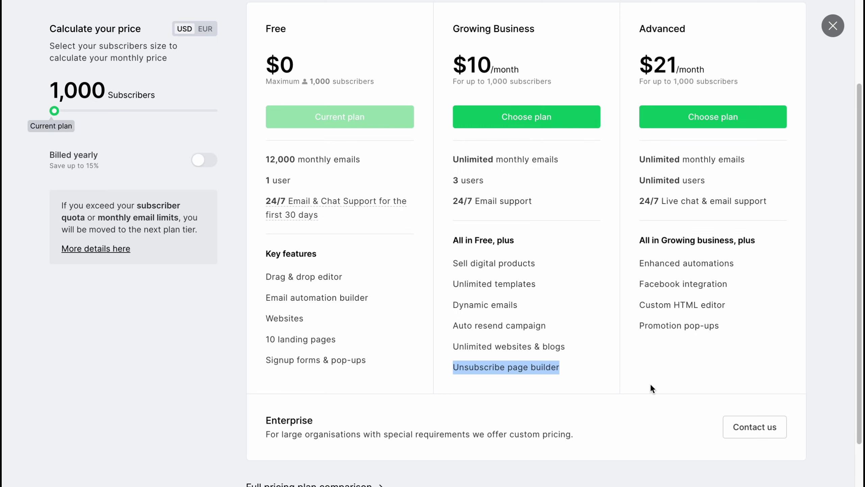
{"action": "scroll", "coordinate": [647, 380], "scroll_direction": "down", "scroll_amount": 2}
{"action": "scroll", "coordinate": [626, 370], "scroll_direction": "up", "scroll_amount": 5}
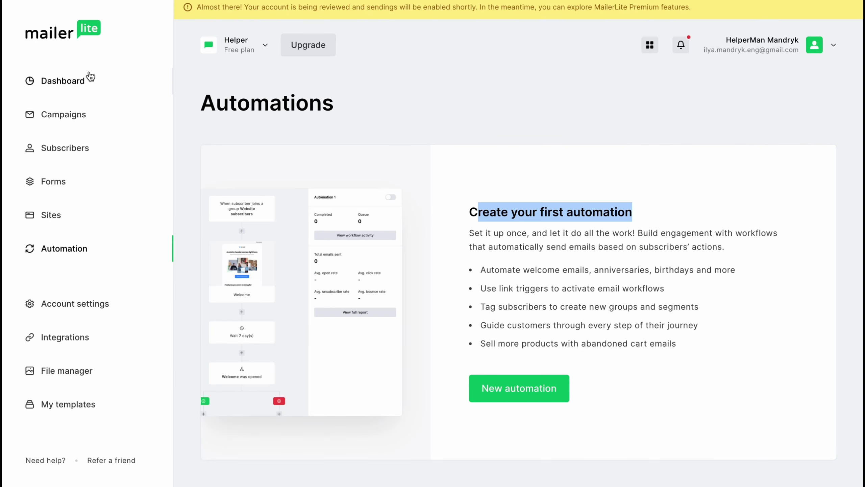
Go back to the Dashboard overview via the MailerLite logo.
{"action": "left_click", "coordinate": [64, 37]}
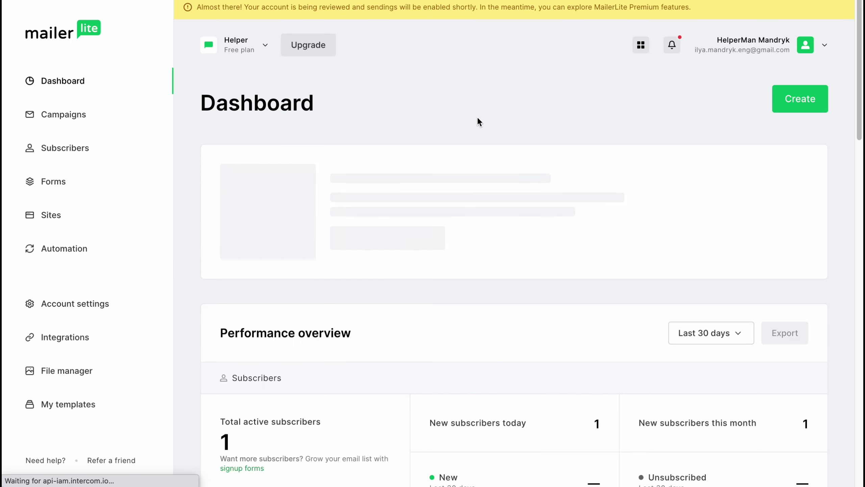